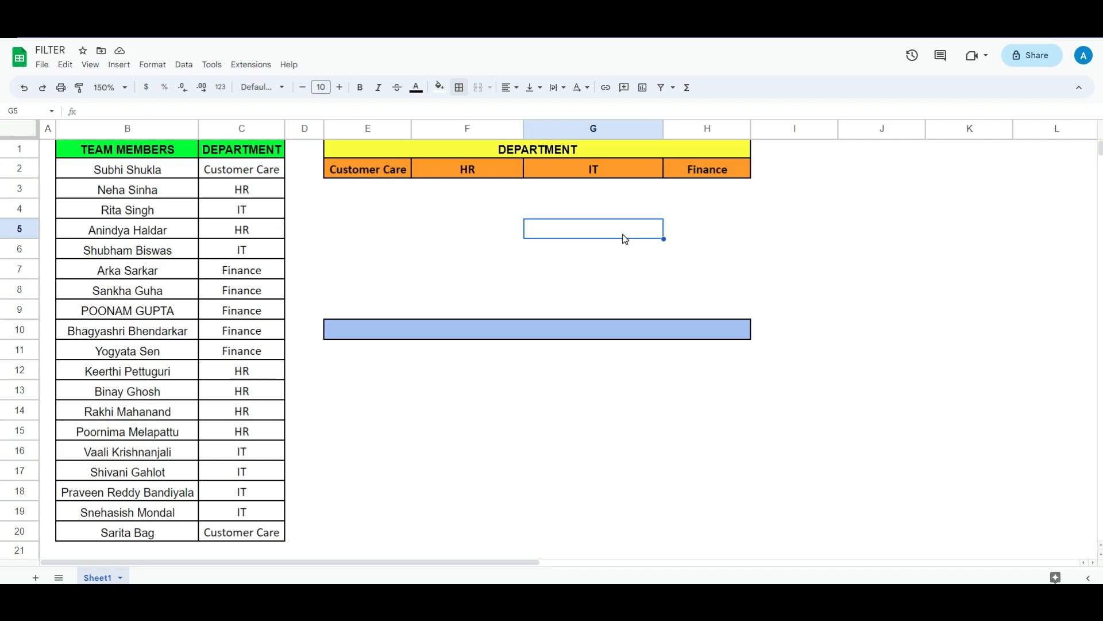
pyautogui.click(104, 128)
pyautogui.click(228, 127)
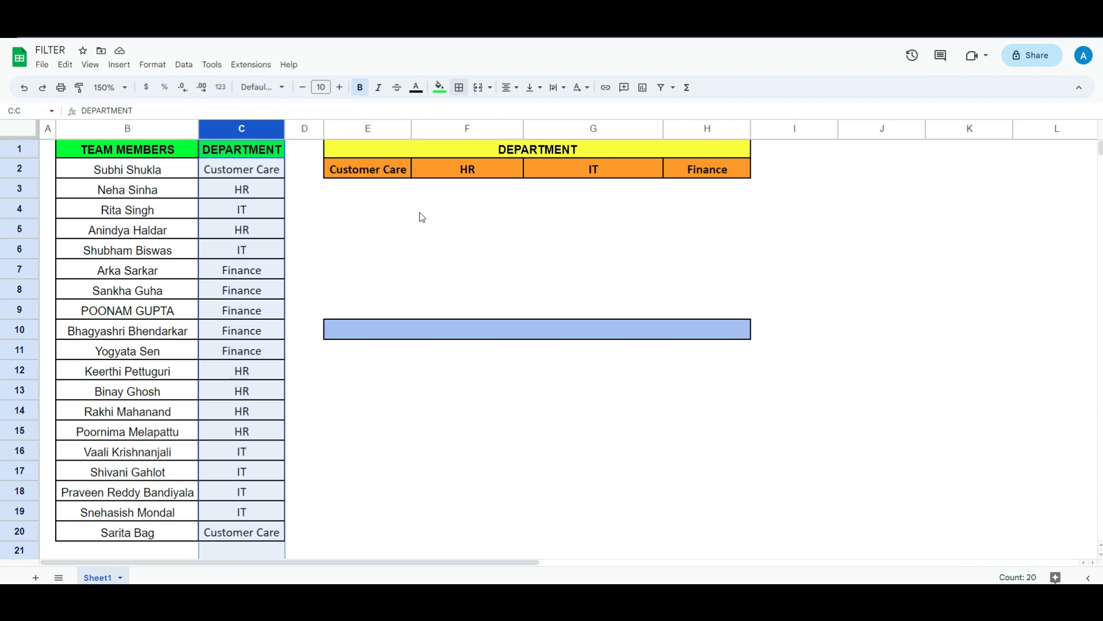
pyautogui.click(386, 174)
pyautogui.click(467, 175)
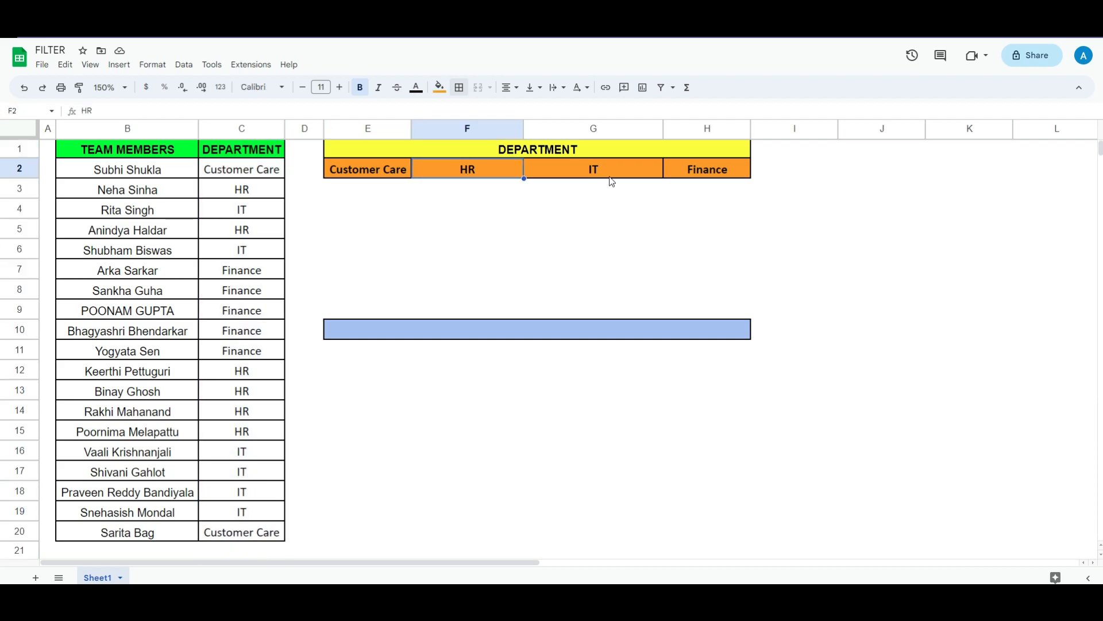
pyautogui.click(577, 177)
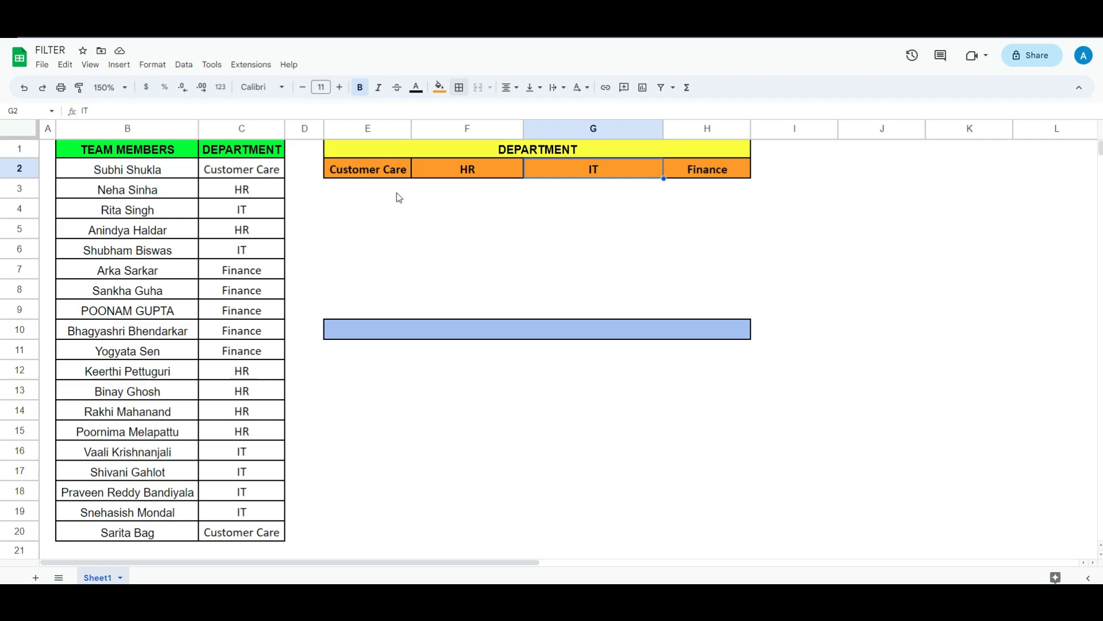
# - Start a FILTER formula in E3 under Customer Care with the team member names $B$2:$B$20 as its absolute range
pyautogui.click(381, 190)
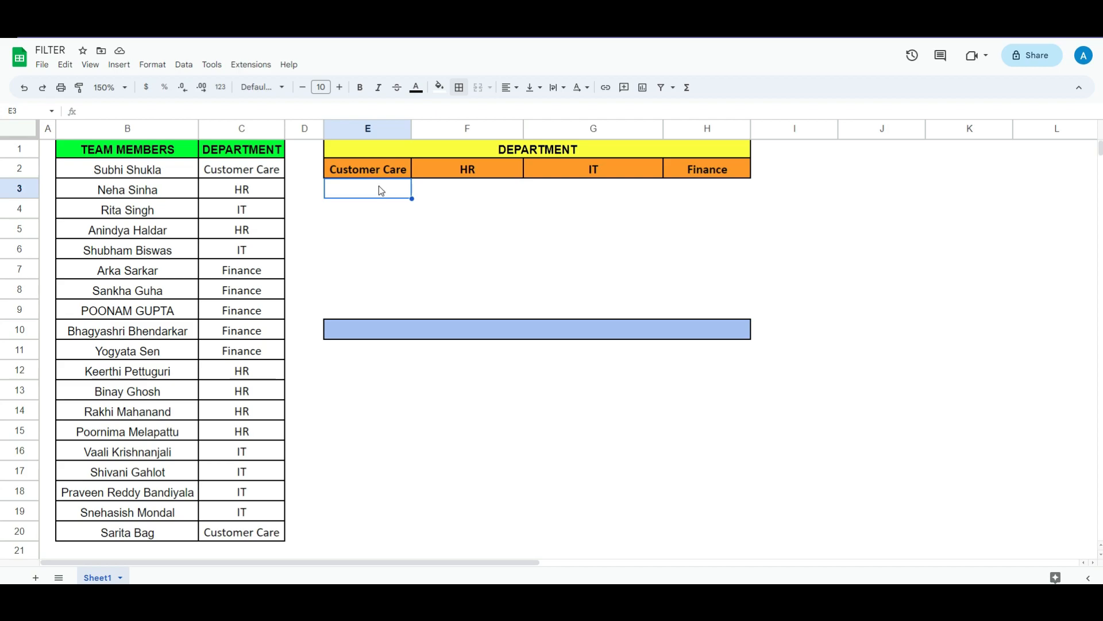
pyautogui.write('=fil')
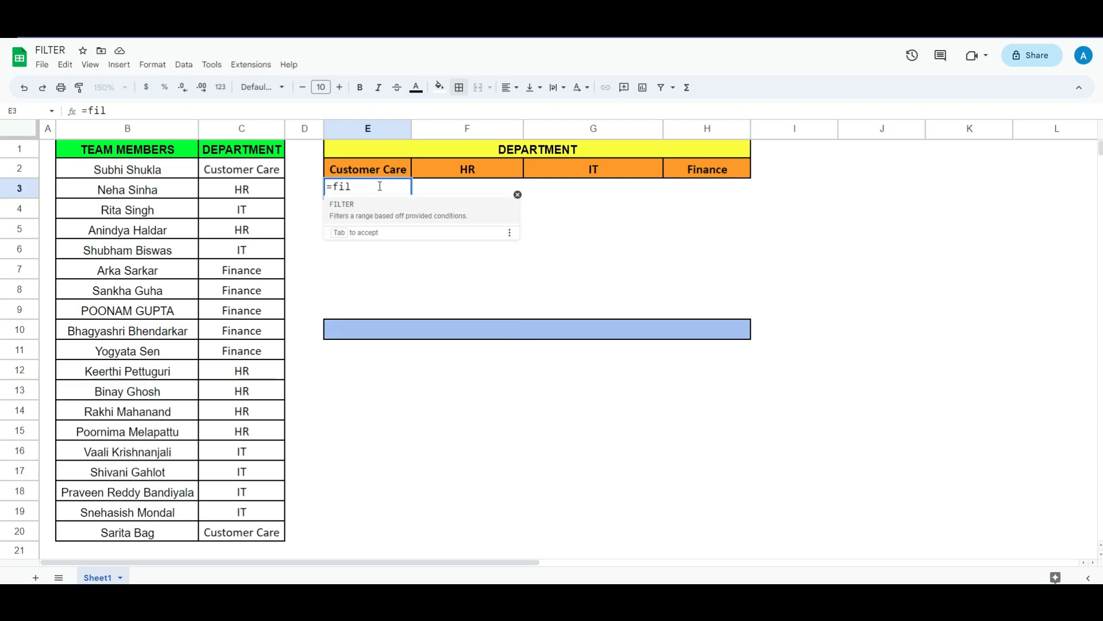
pyautogui.press('Tab')
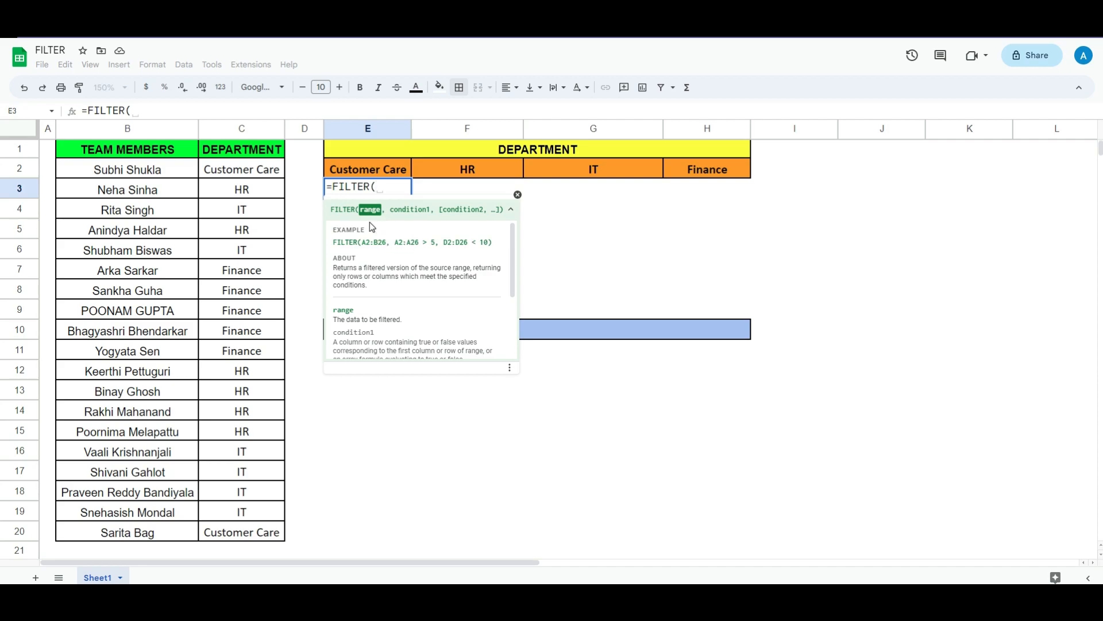
pyautogui.click(142, 175)
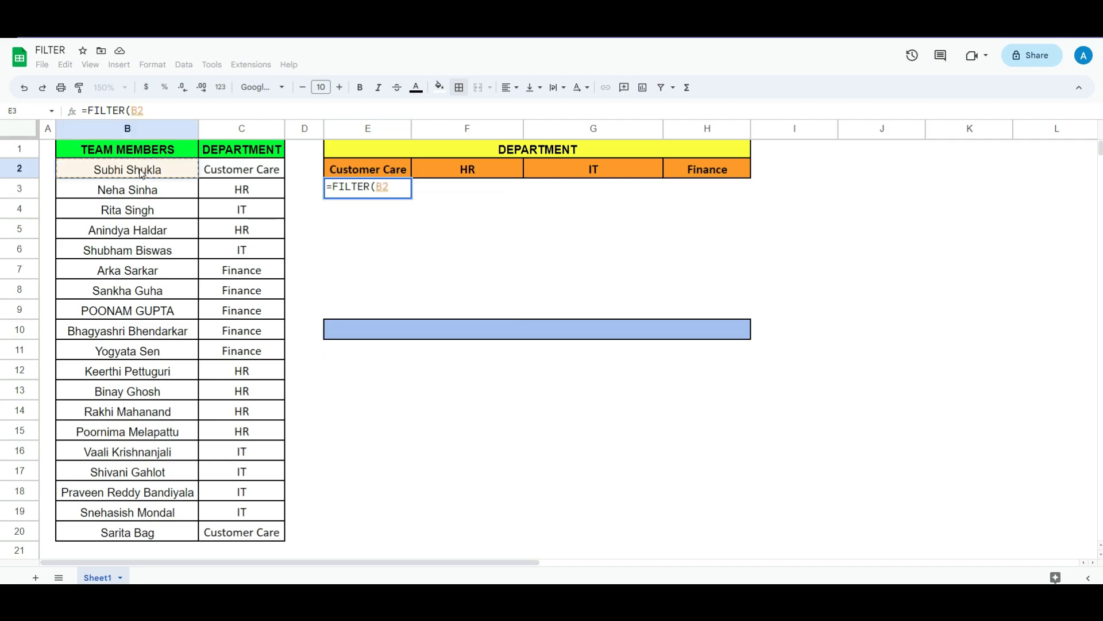
pyautogui.hotkey('ctrl', 'shift', 'Down')
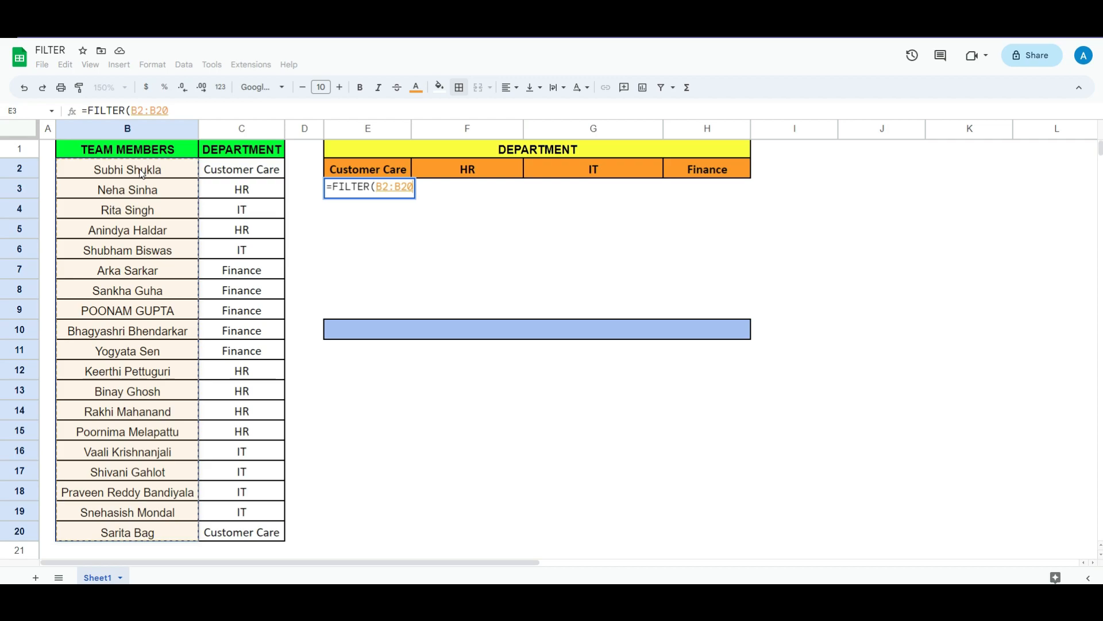
pyautogui.press('F4')
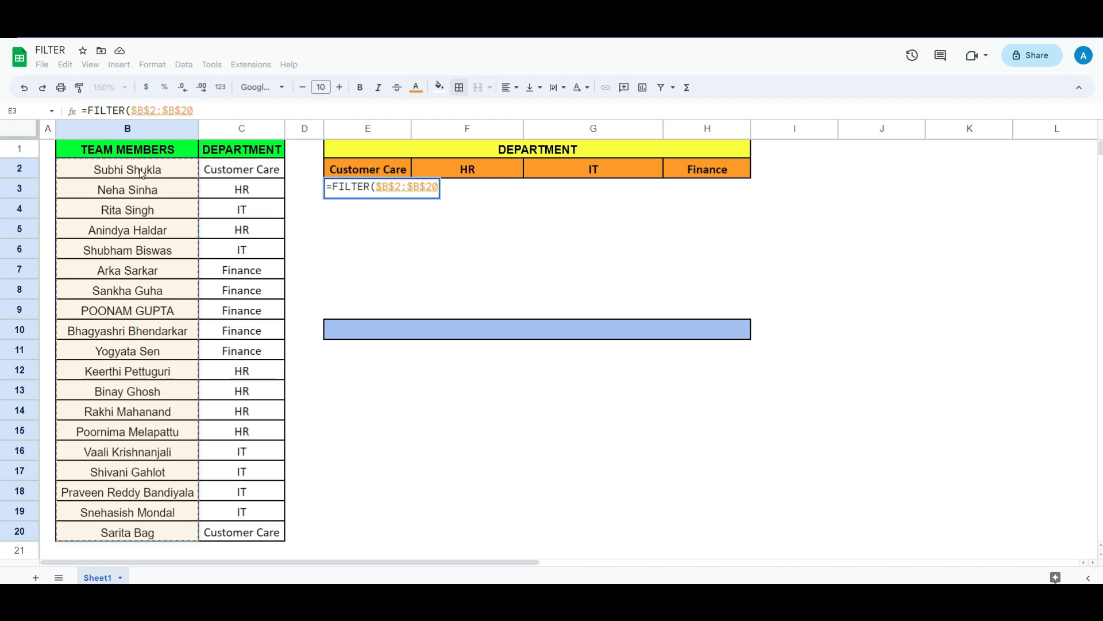
pyautogui.write(',')
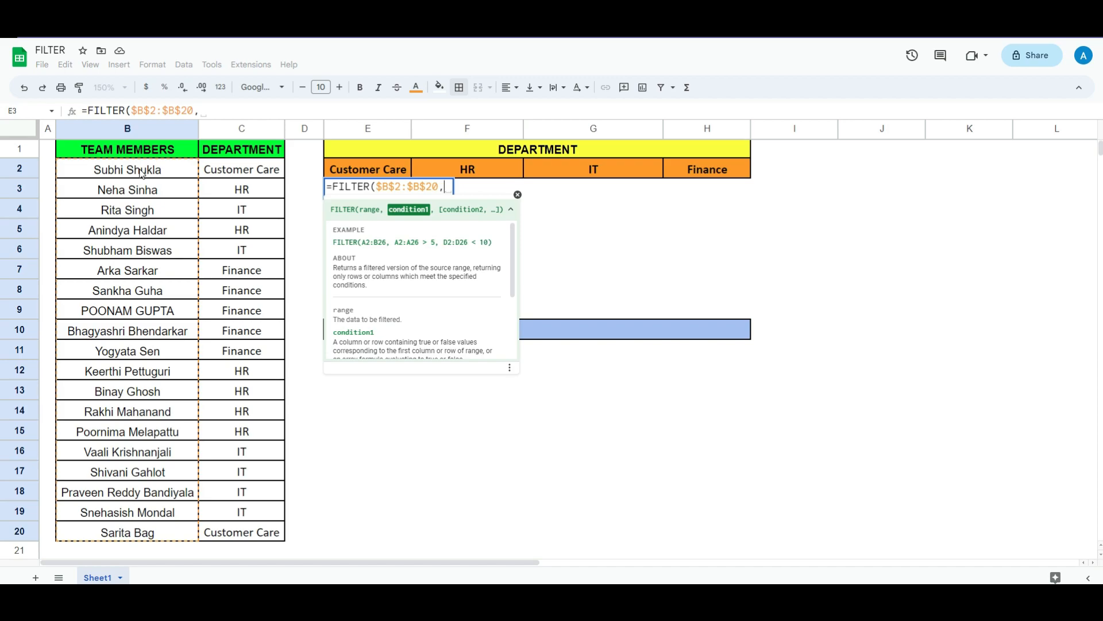
# - Complete the E3 FILTER formula with the condition $C$2:$C$20=E2, matching departments against the Customer Care header
pyautogui.click(271, 175)
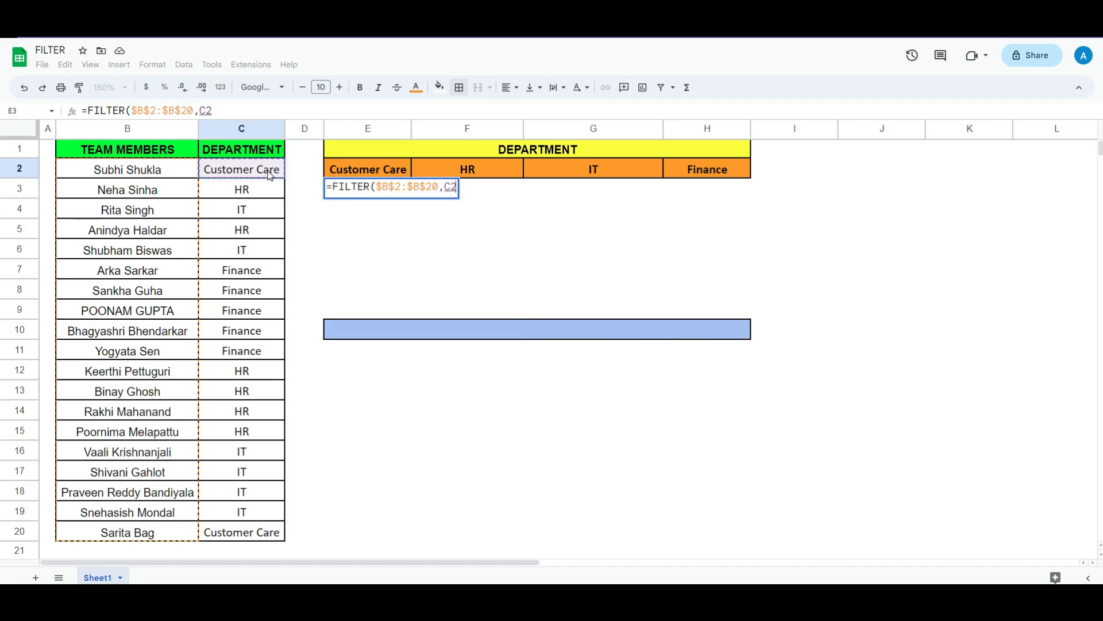
pyautogui.hotkey('ctrl', 'shift', 'Down')
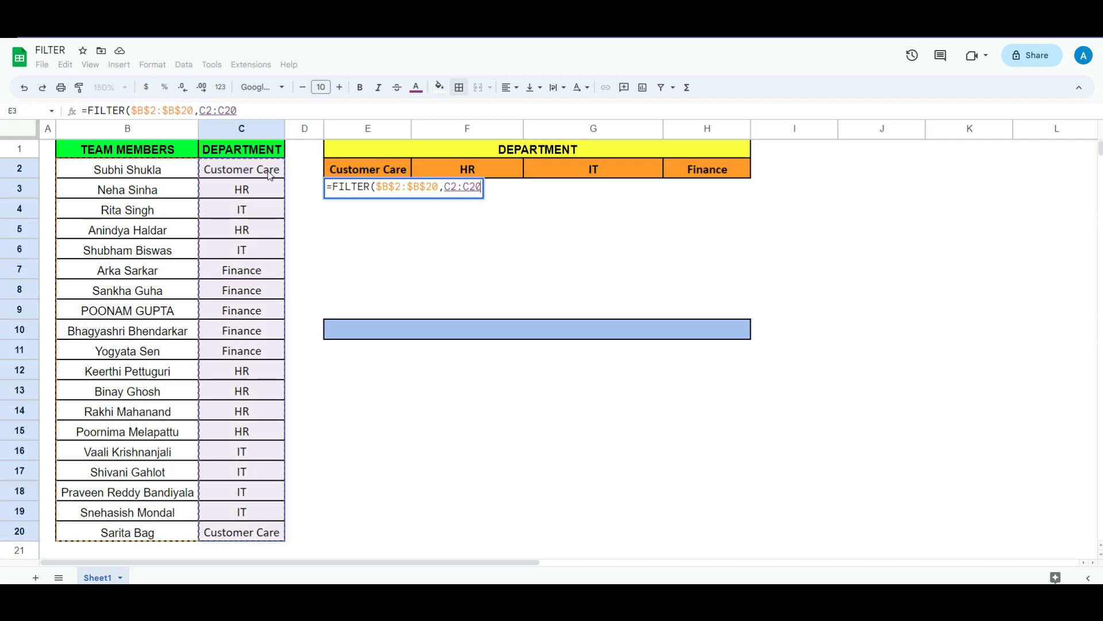
pyautogui.press('F4')
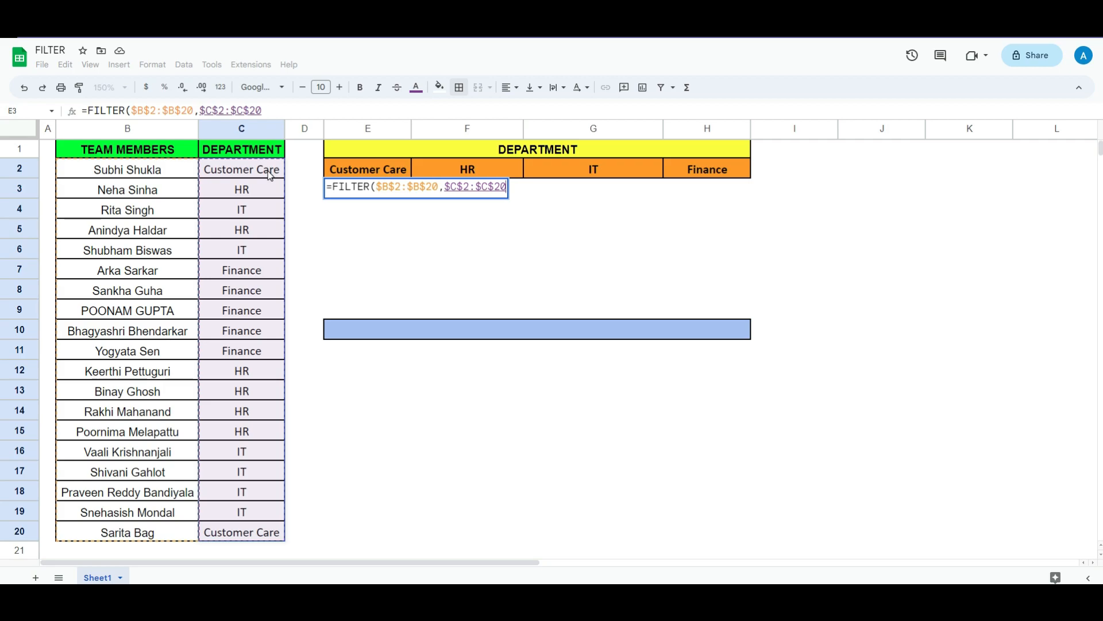
pyautogui.write('=')
pyautogui.click(402, 175)
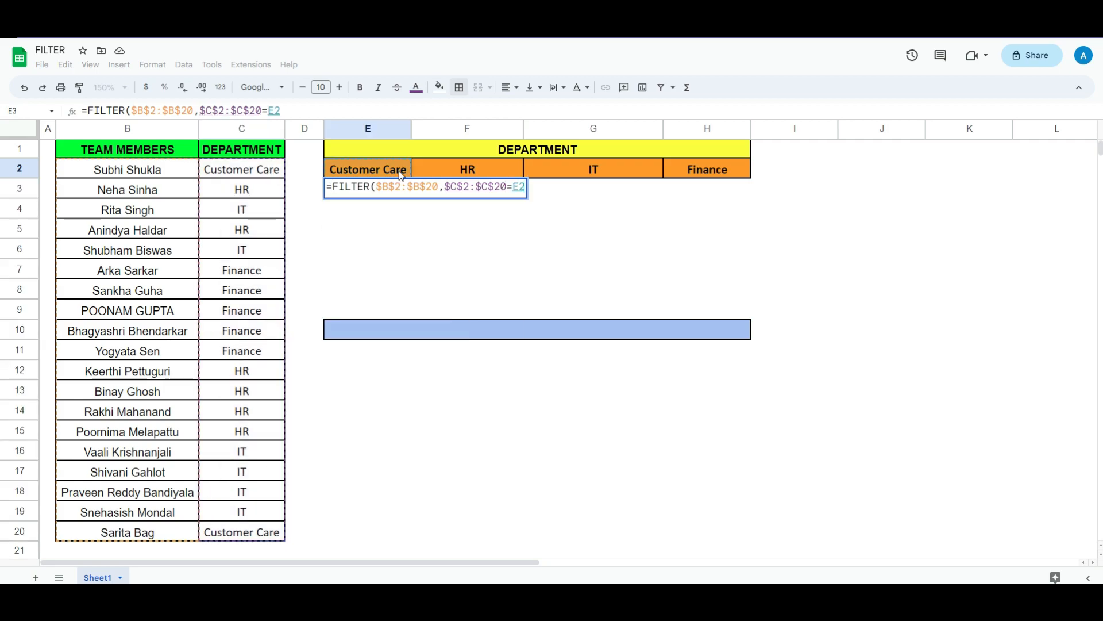
pyautogui.write(')')
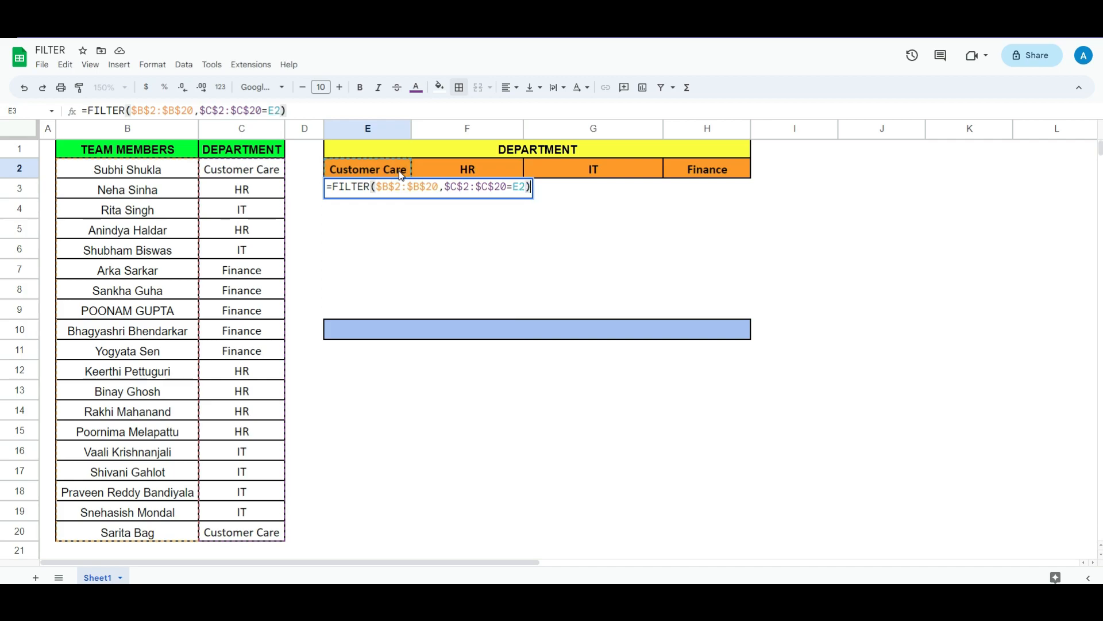
pyautogui.press('Return')
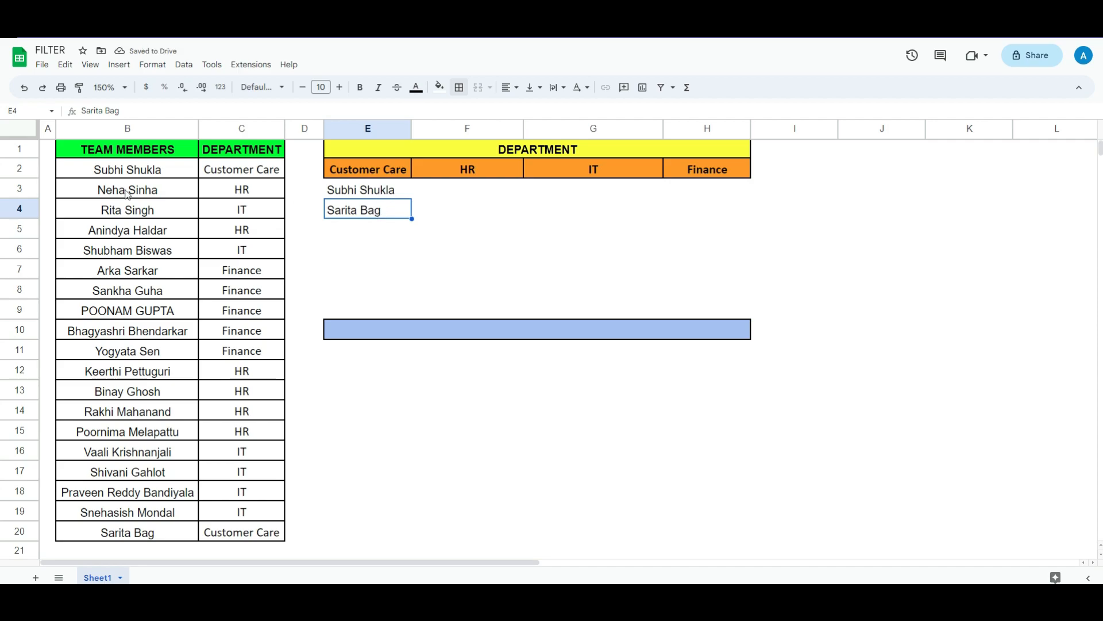
pyautogui.click(139, 177)
pyautogui.keyDown('shift'); pyautogui.click(222, 172); pyautogui.keyUp('shift')
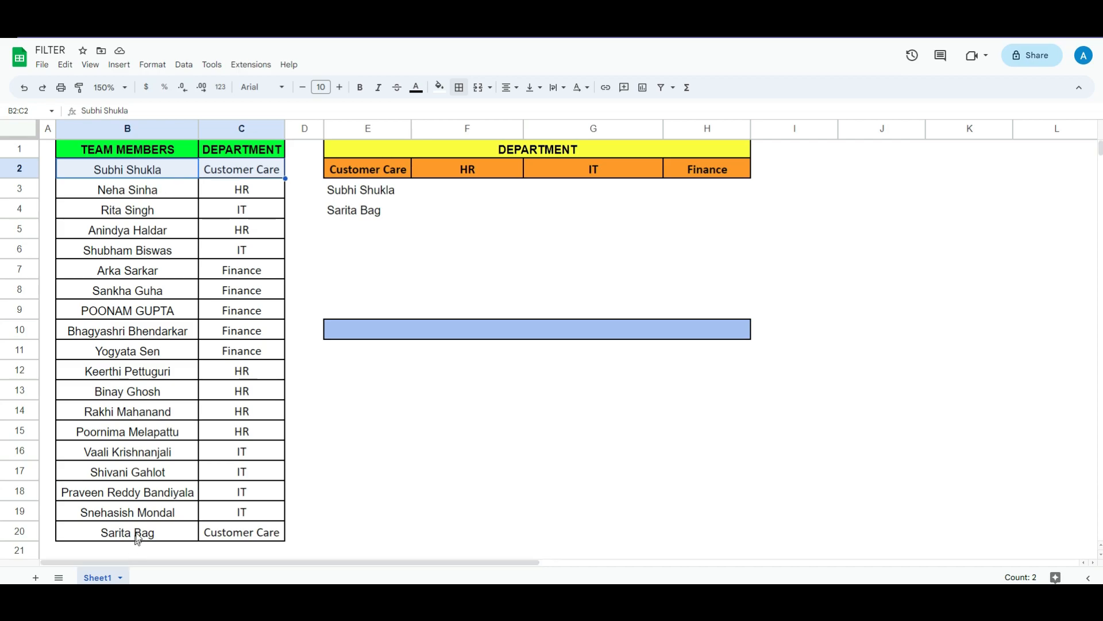
pyautogui.moveTo(189, 533); pyautogui.dragTo(227, 533)
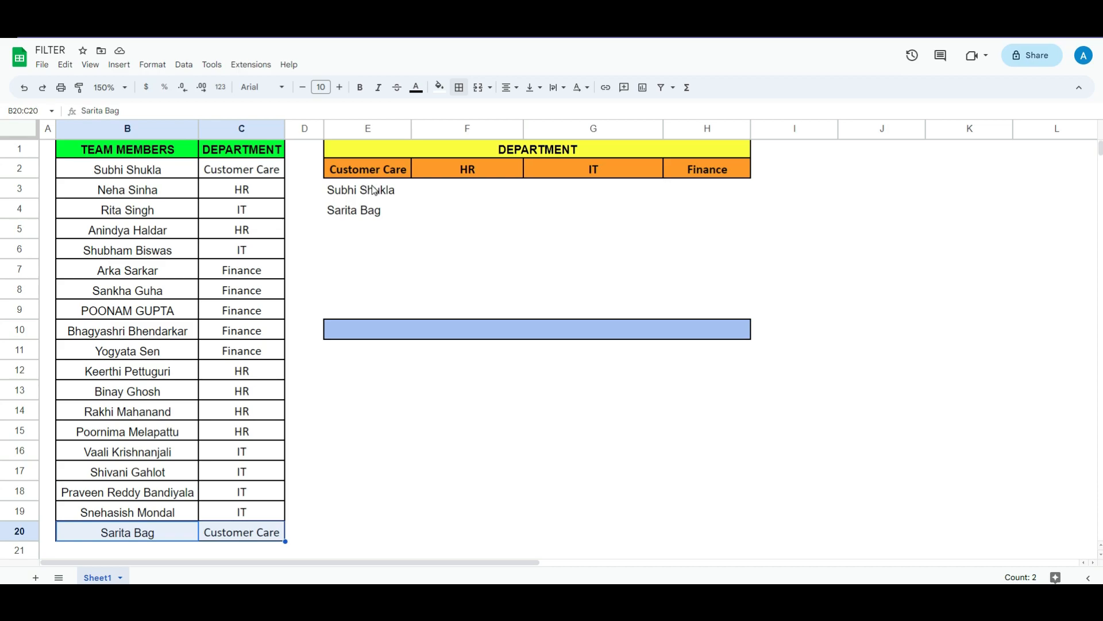
# - Fill the FILTER formula from E3 across to H3 for the HR, IT and Finance columns
pyautogui.click(388, 190)
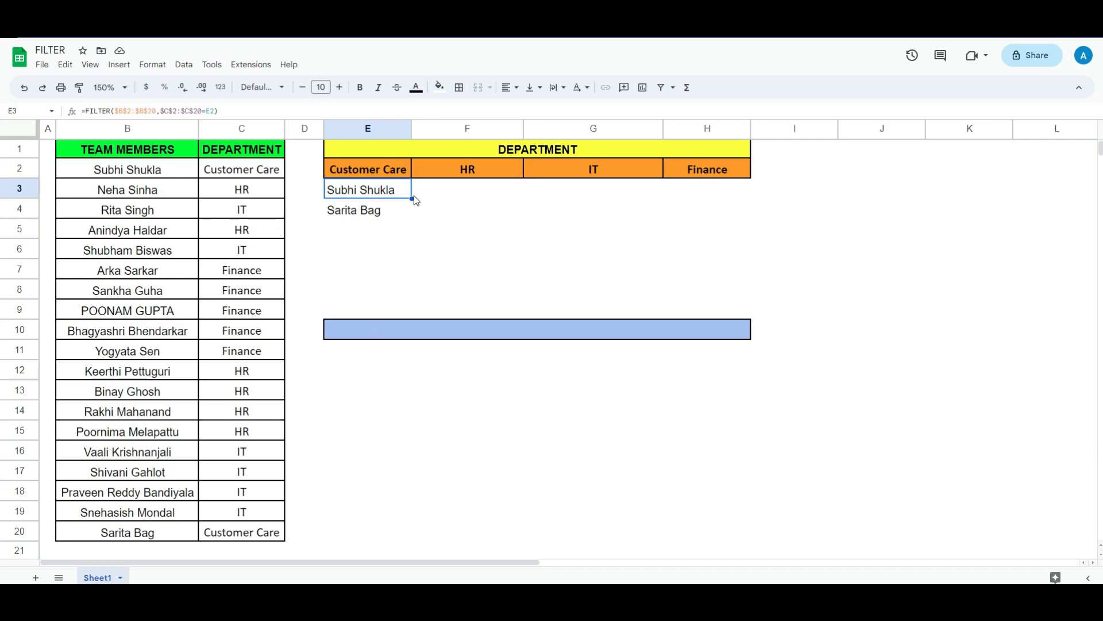
pyautogui.moveTo(412, 198); pyautogui.dragTo(546, 255)
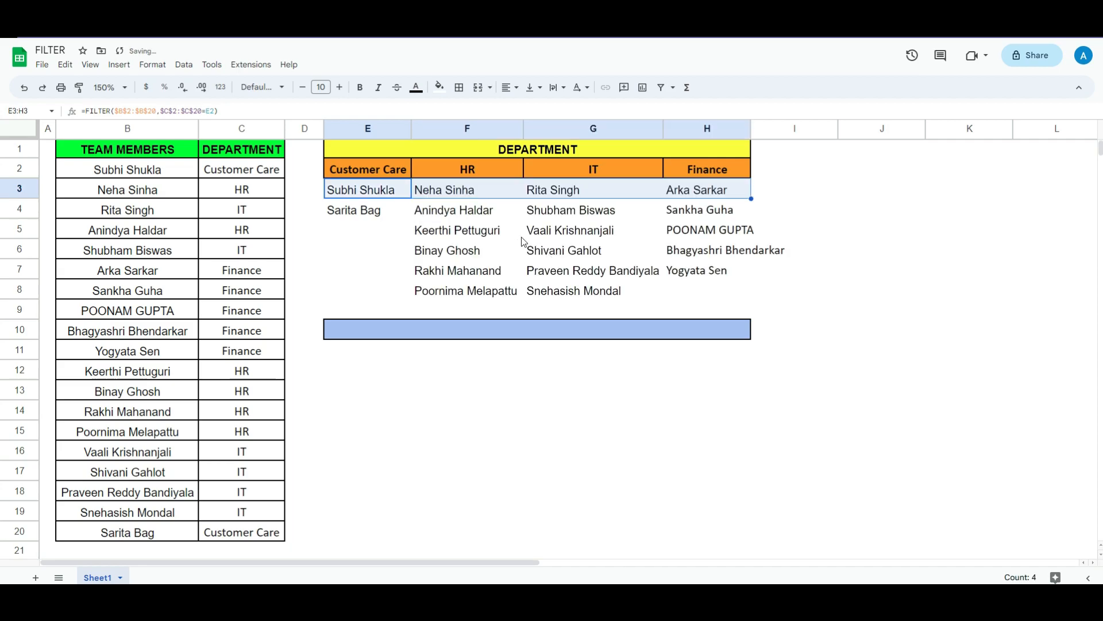
pyautogui.click(687, 221)
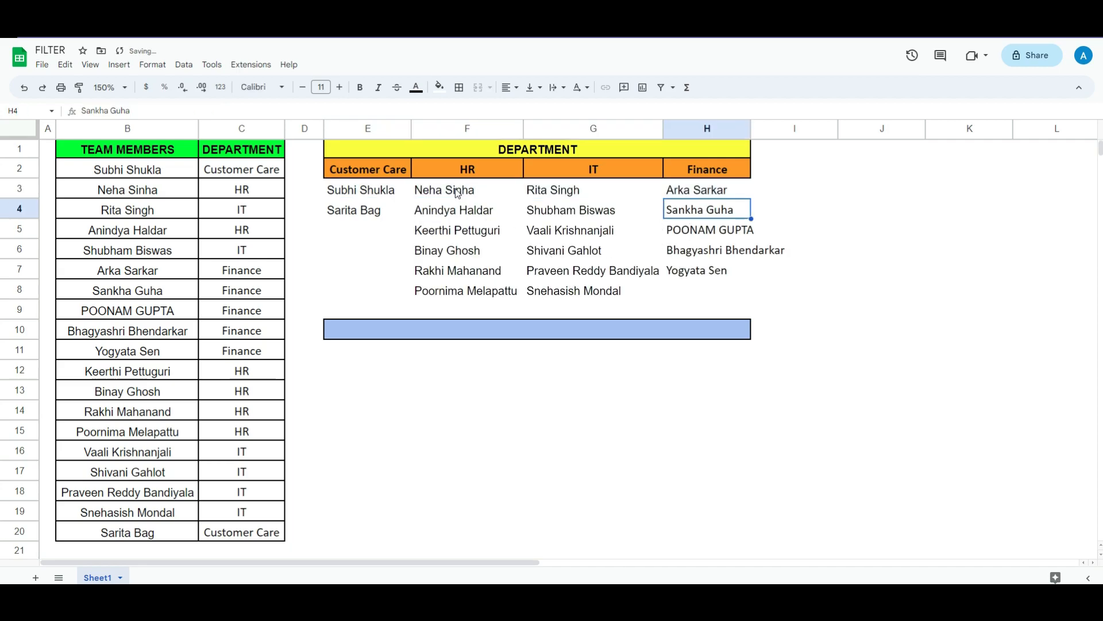
pyautogui.click(452, 198)
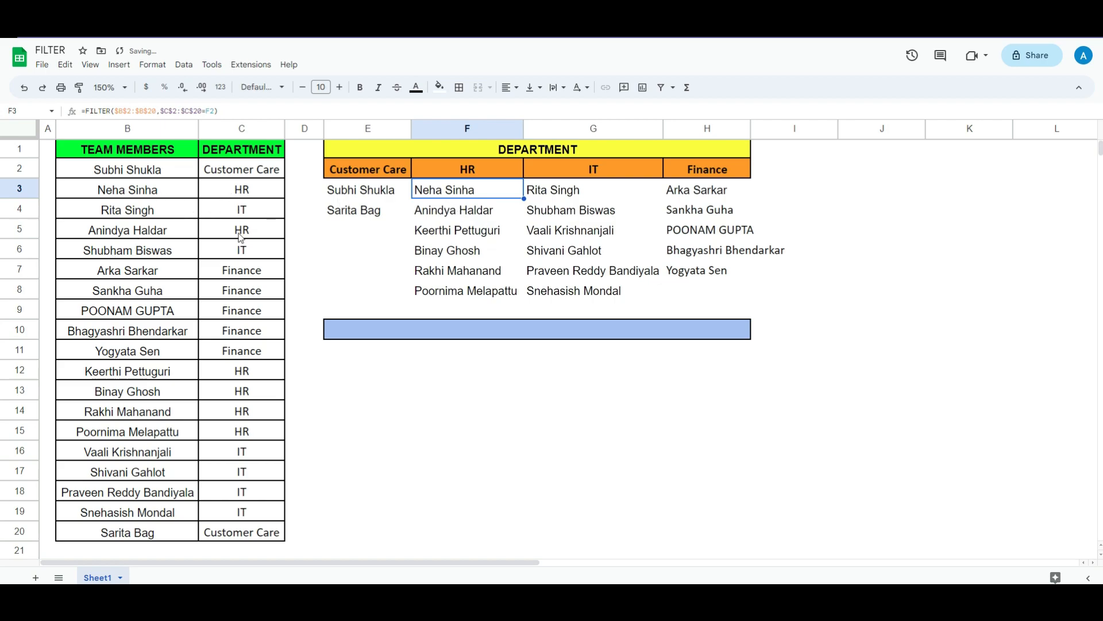
pyautogui.click(585, 194)
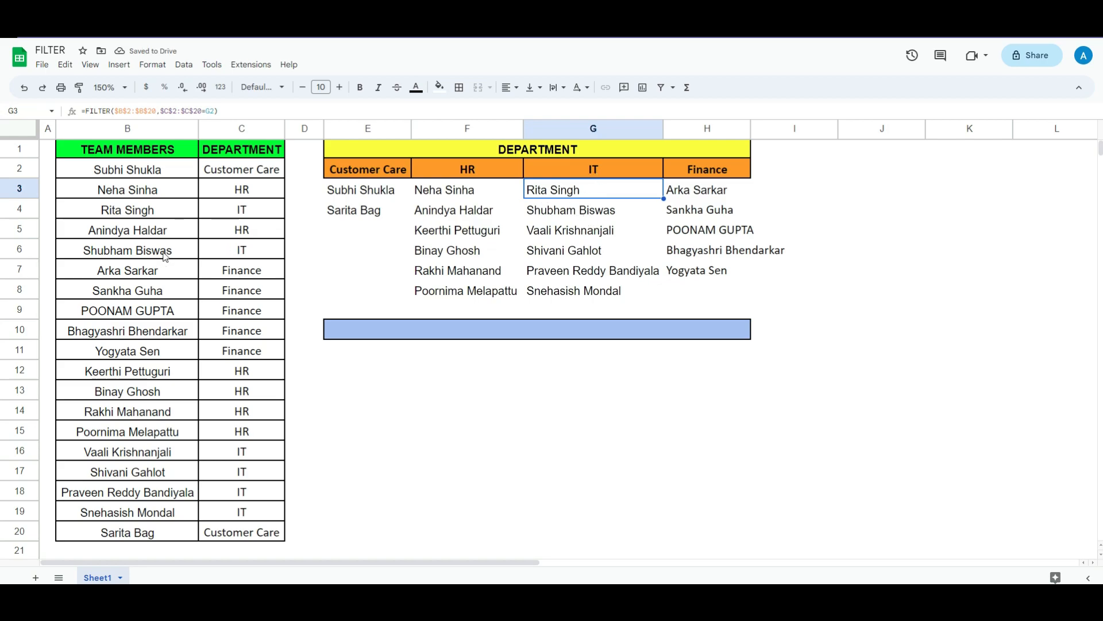
pyautogui.click(729, 192)
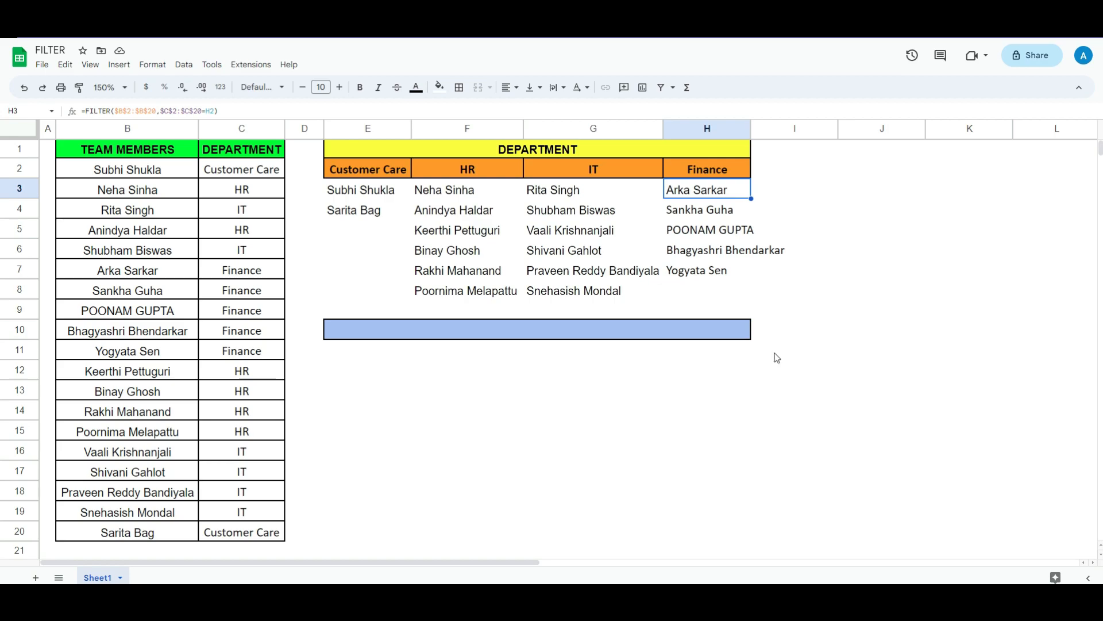
pyautogui.click(368, 370)
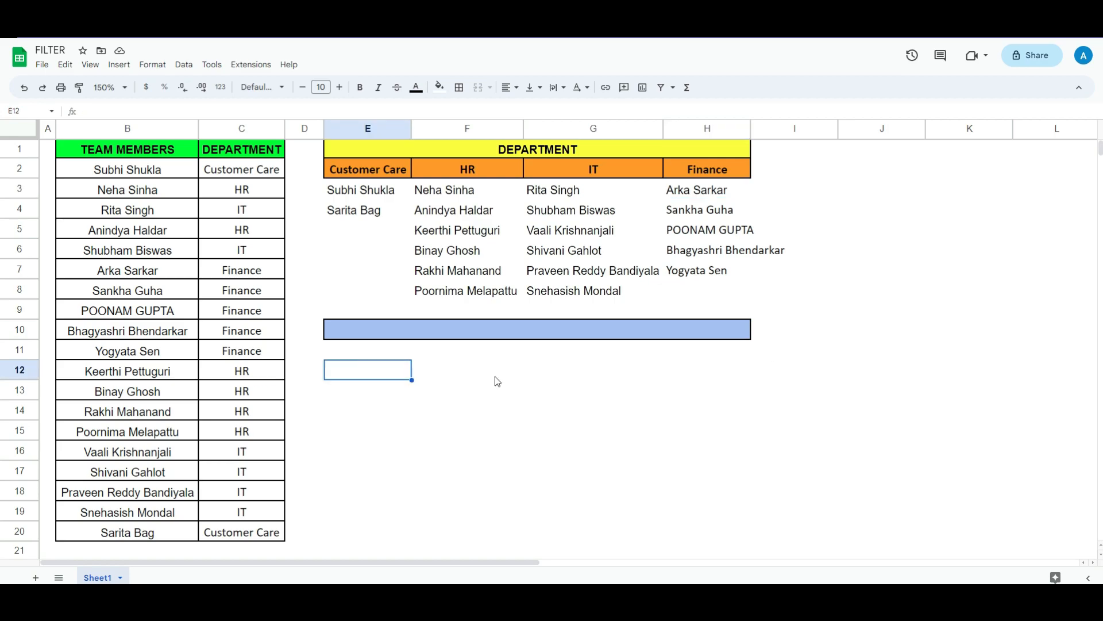
# - Insert a dropdown in cell F11 below the blue band and set its criteria to Dropdown (from a range)
pyautogui.click(456, 351)
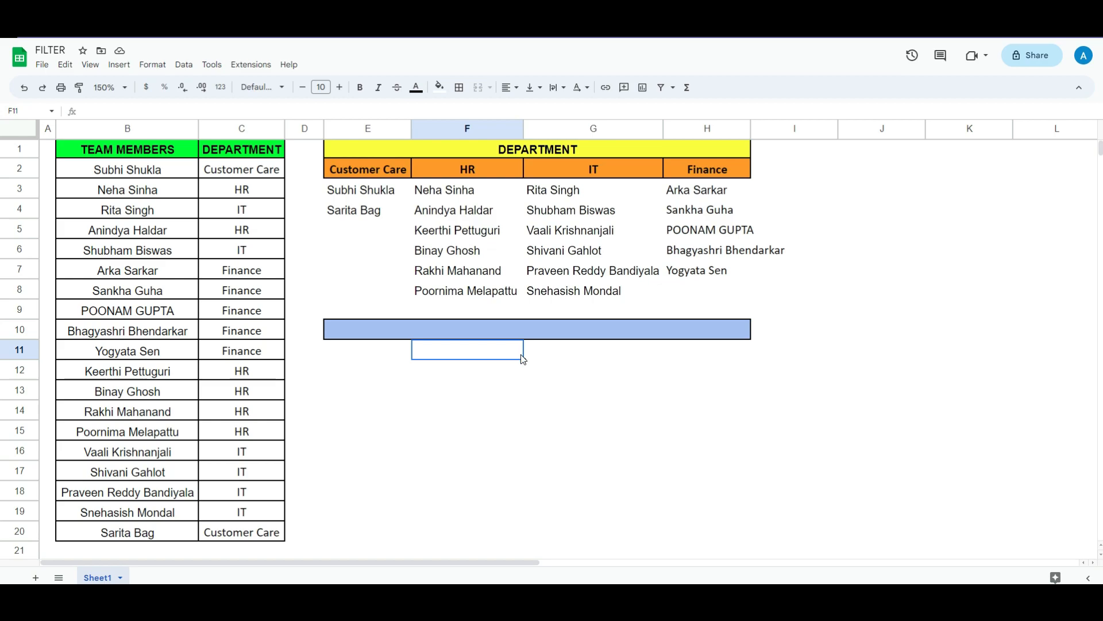
pyautogui.click(119, 65)
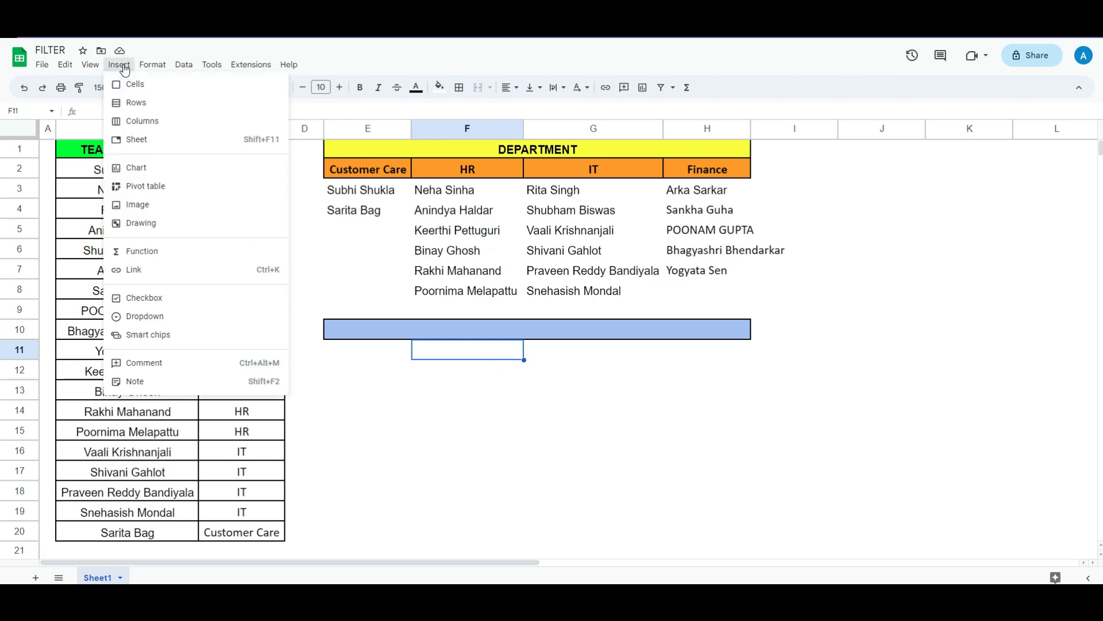
pyautogui.click(169, 323)
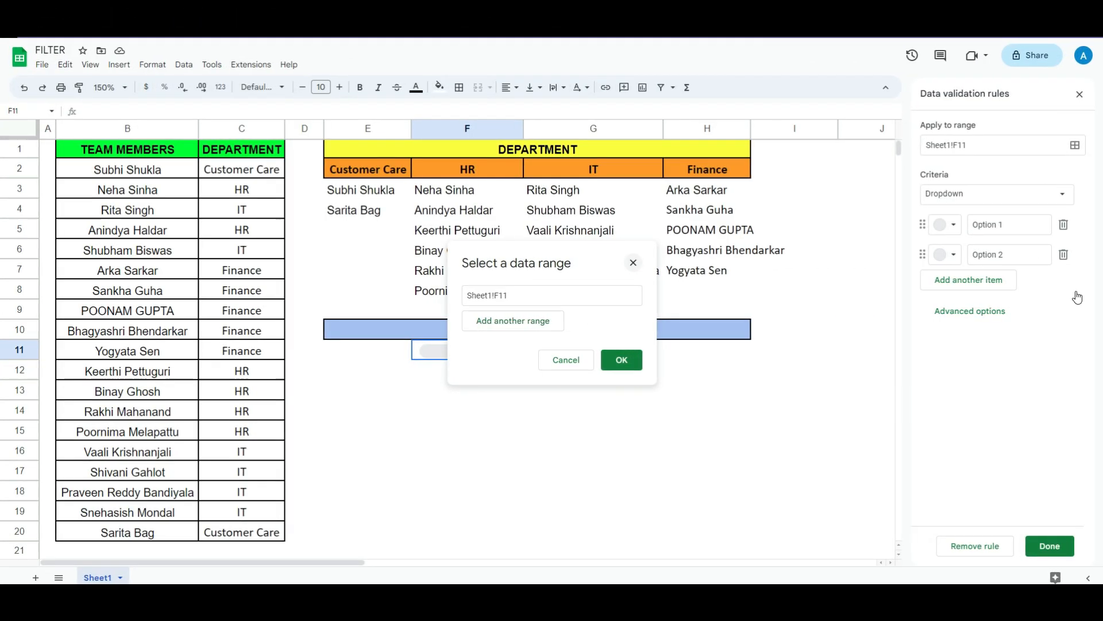
pyautogui.press('Escape')
pyautogui.click(1061, 196)
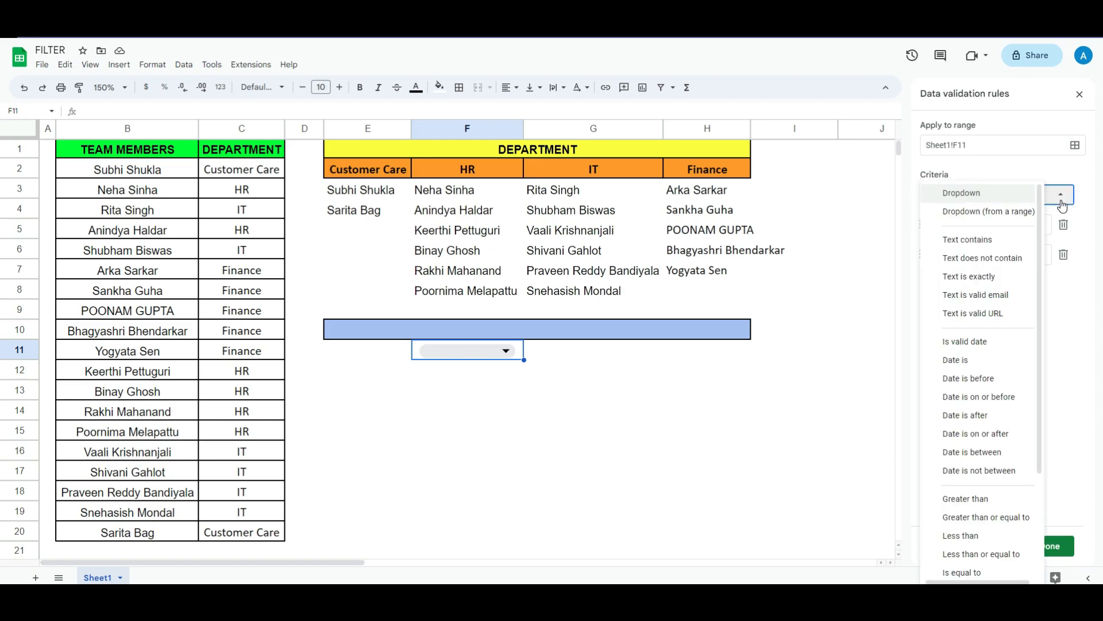
pyautogui.click(998, 218)
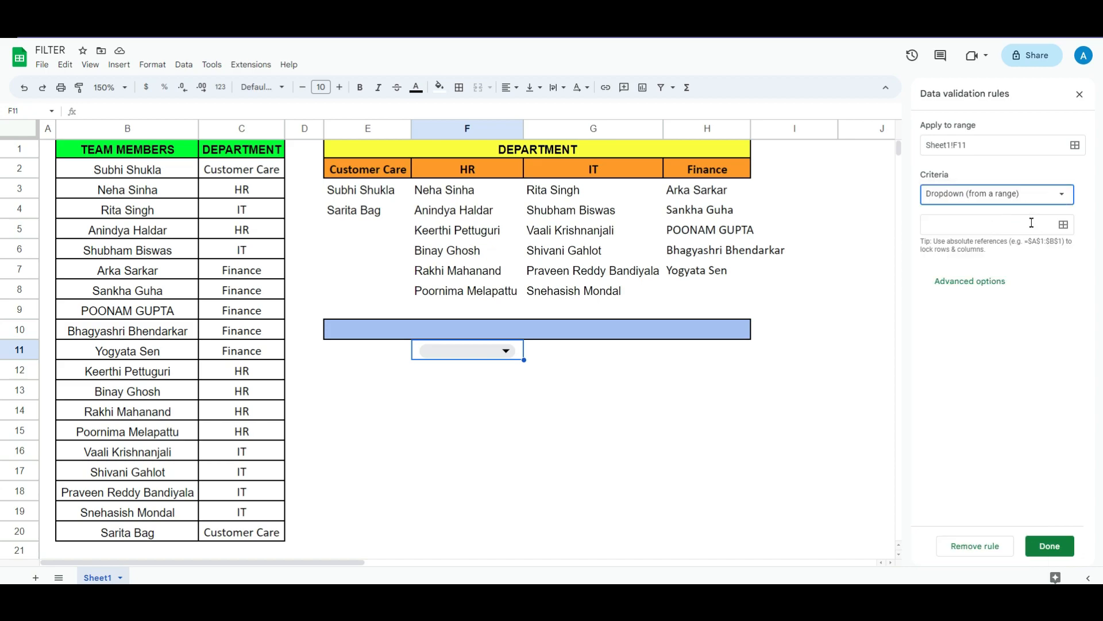
# - Set the F11 dropdown's source range to the department headers Sheet1!E2:H2 and open its option list
pyautogui.click(1062, 227)
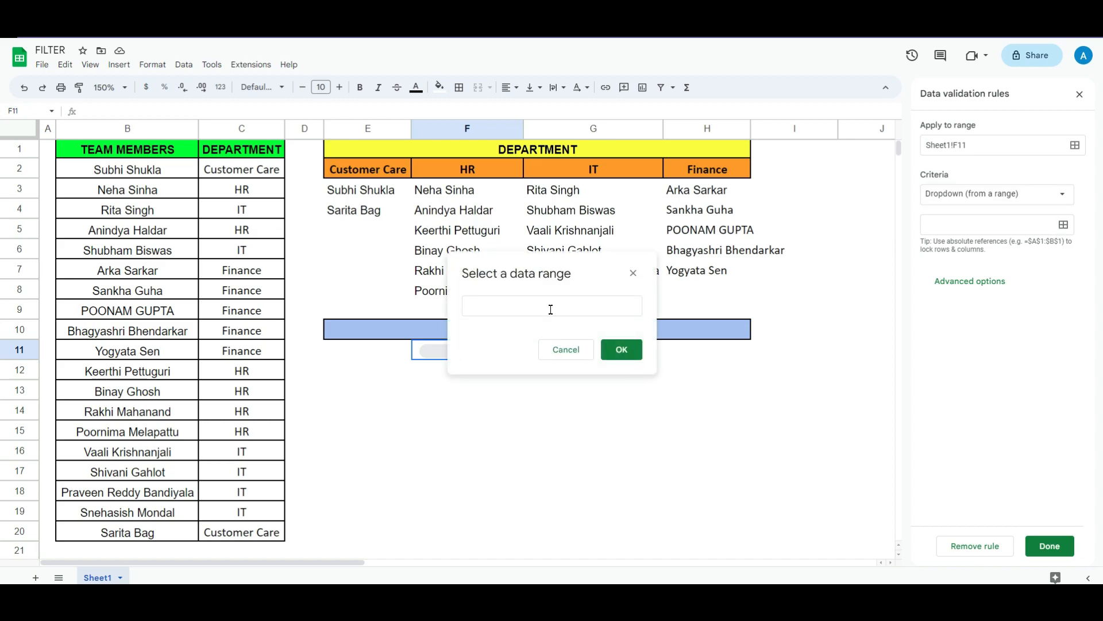
pyautogui.moveTo(549, 278); pyautogui.dragTo(713, 273)
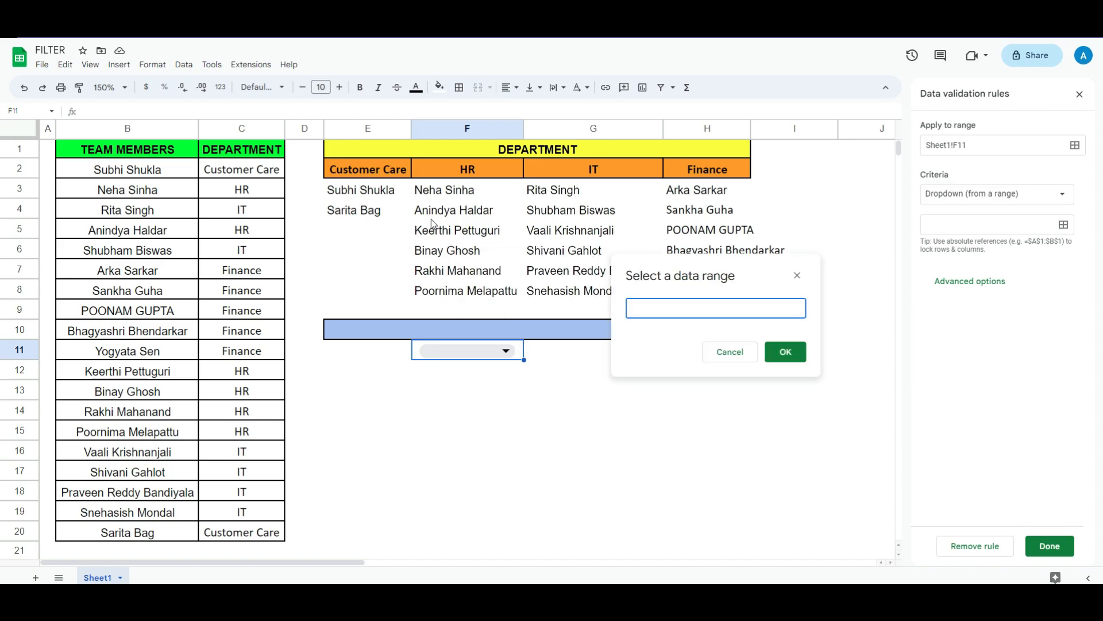
pyautogui.moveTo(355, 172); pyautogui.dragTo(702, 180)
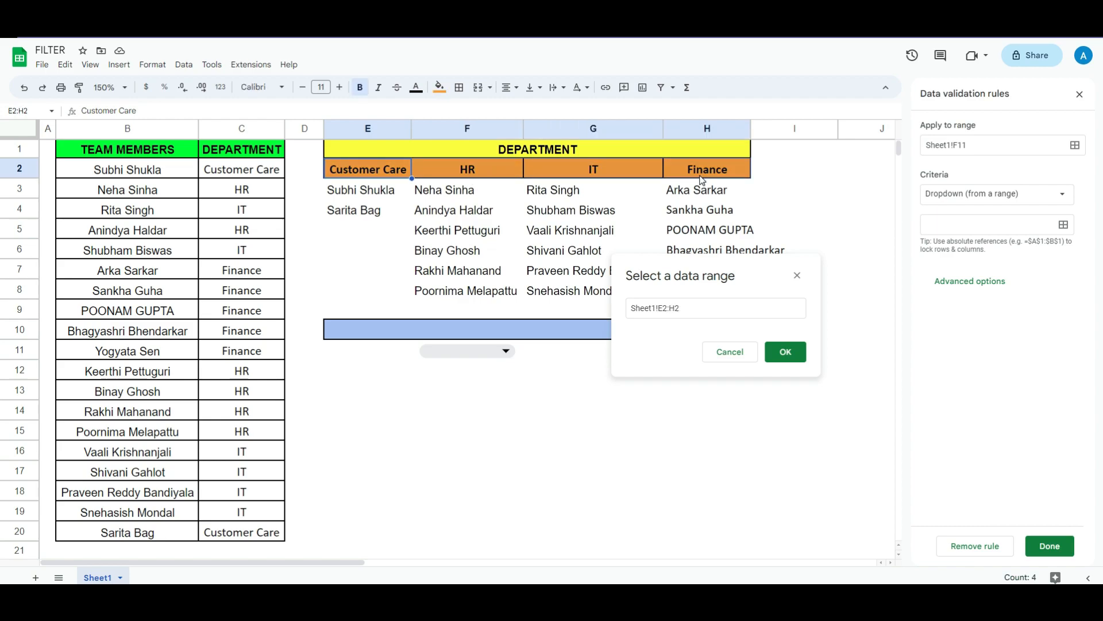
pyautogui.click(786, 352)
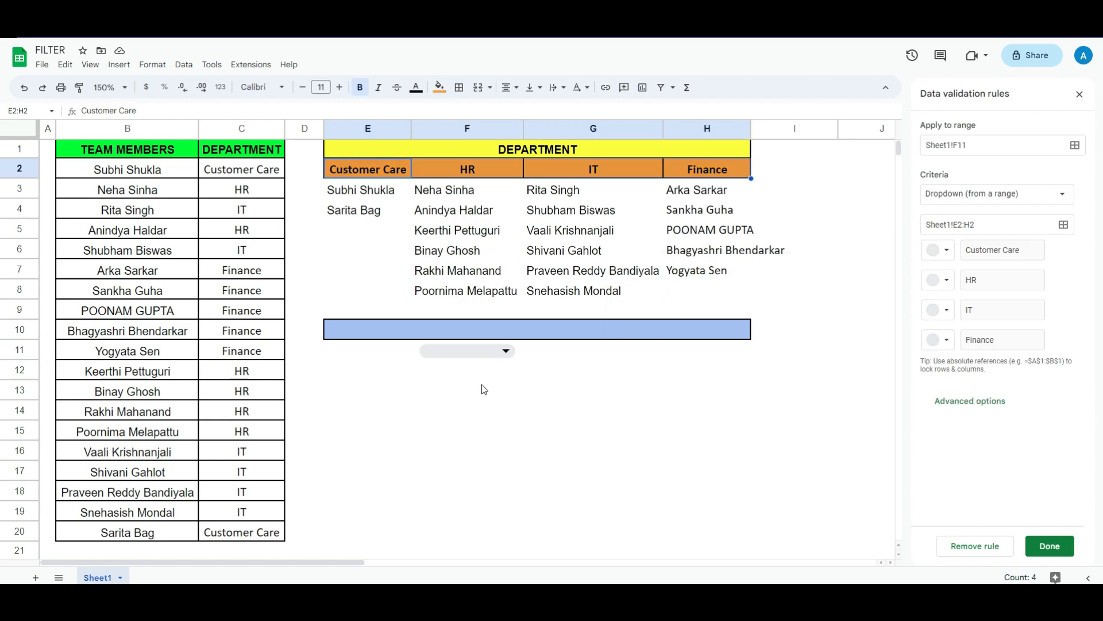
pyautogui.click(509, 348)
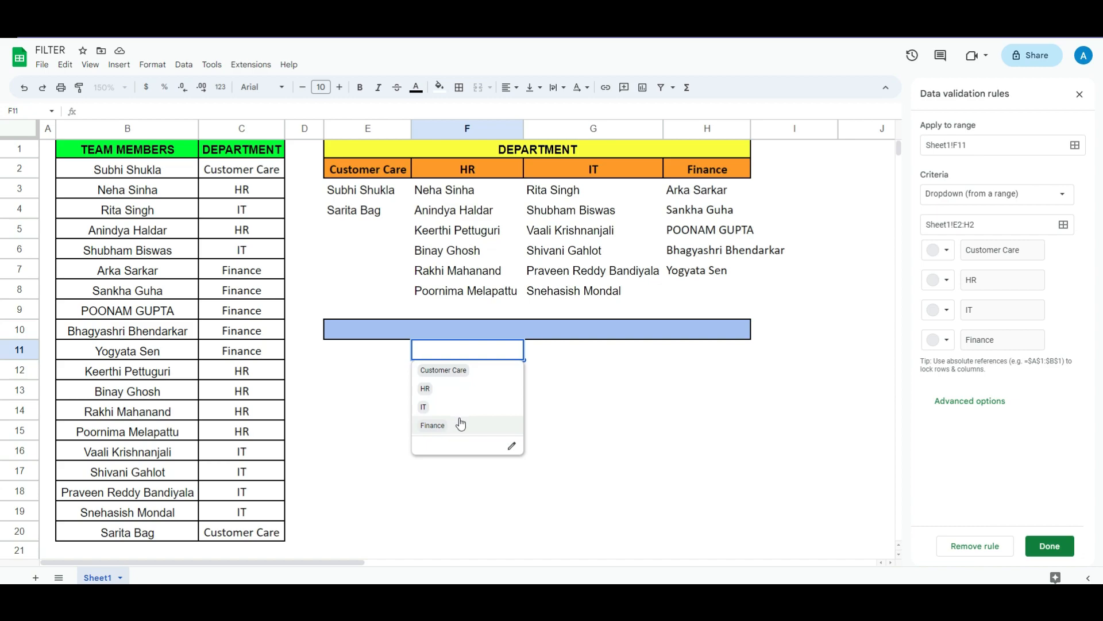
# - Colour the dropdown's Customer Care option light red and its HR option light yellow
pyautogui.click(948, 257)
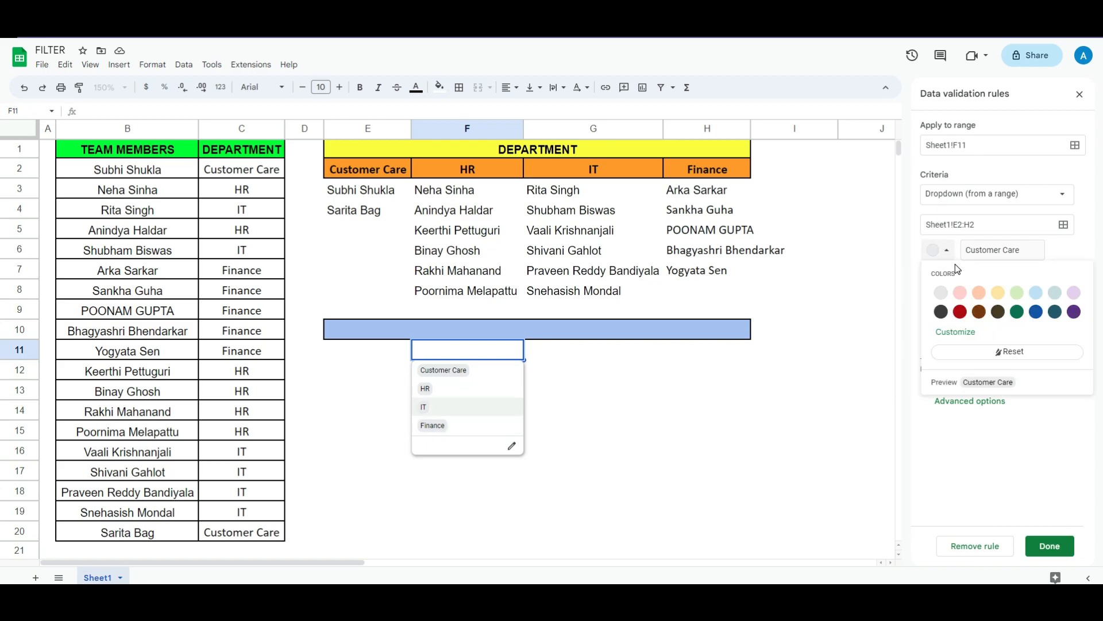
pyautogui.click(960, 292)
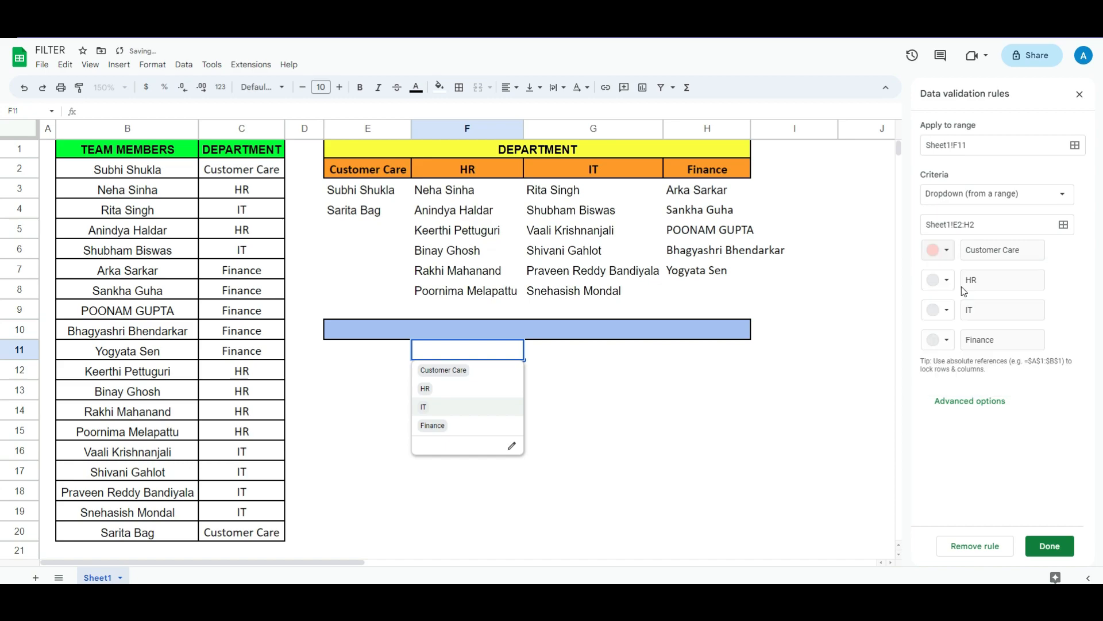
pyautogui.click(951, 289)
pyautogui.click(979, 322)
pyautogui.click(955, 283)
pyautogui.click(998, 322)
# - Colour the IT option light green and the Finance option light blue, and check the colours in the F11 list
pyautogui.click(945, 310)
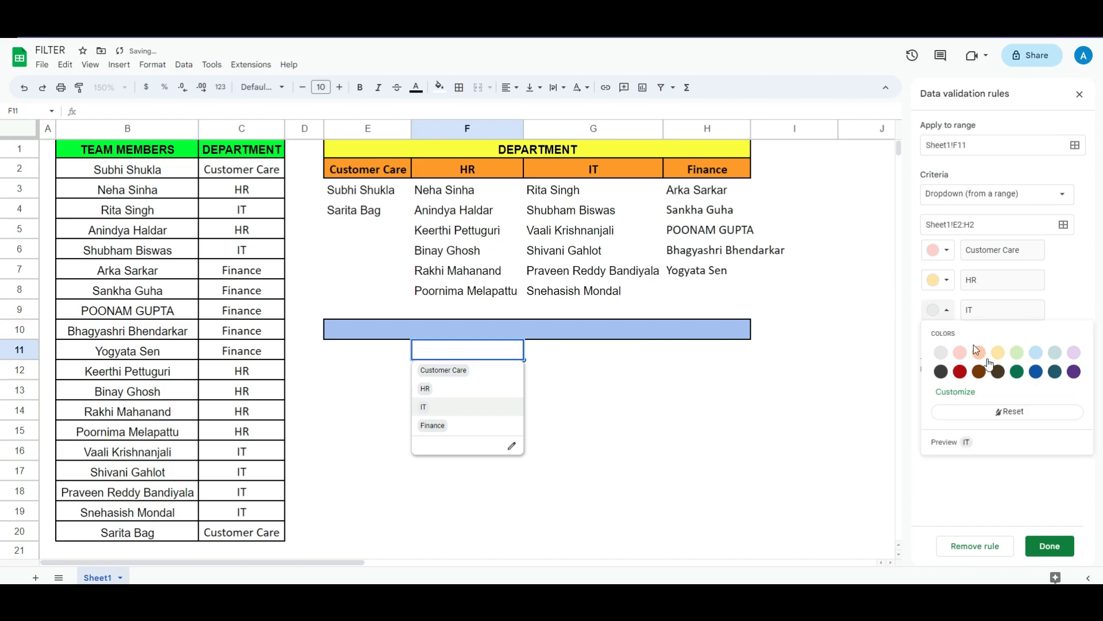
pyautogui.click(1018, 352)
pyautogui.click(945, 340)
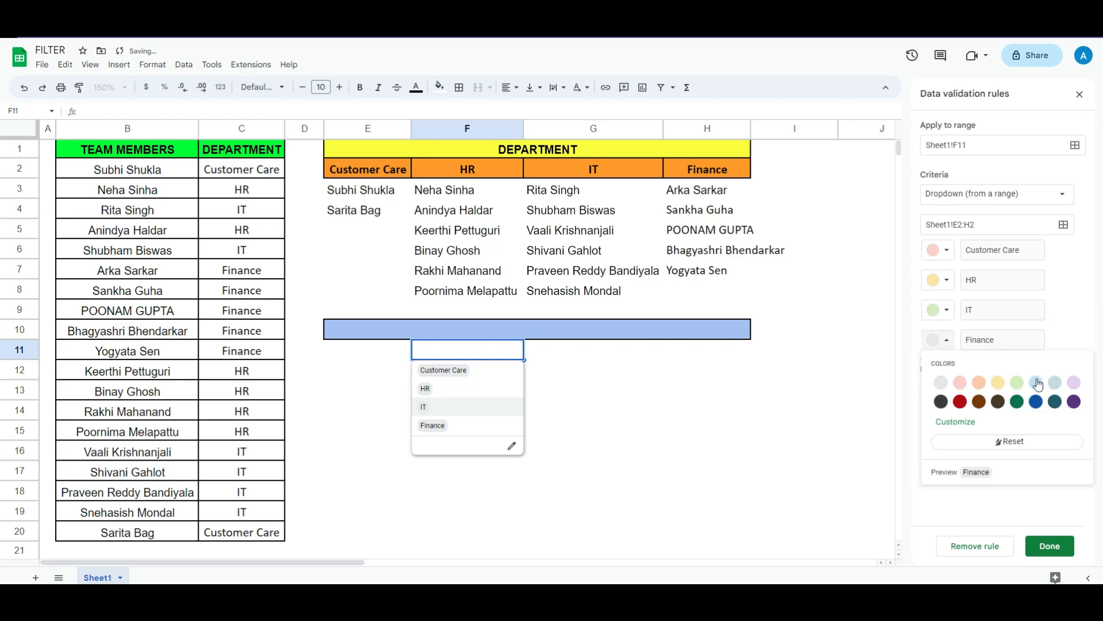
pyautogui.click(1035, 383)
pyautogui.click(587, 354)
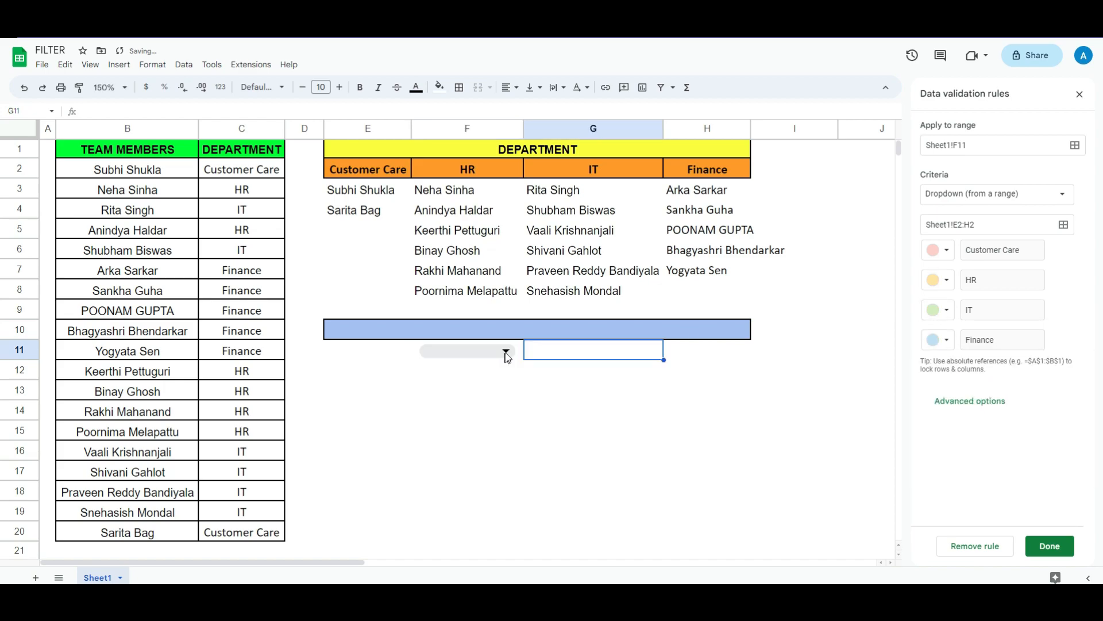
pyautogui.click(506, 353)
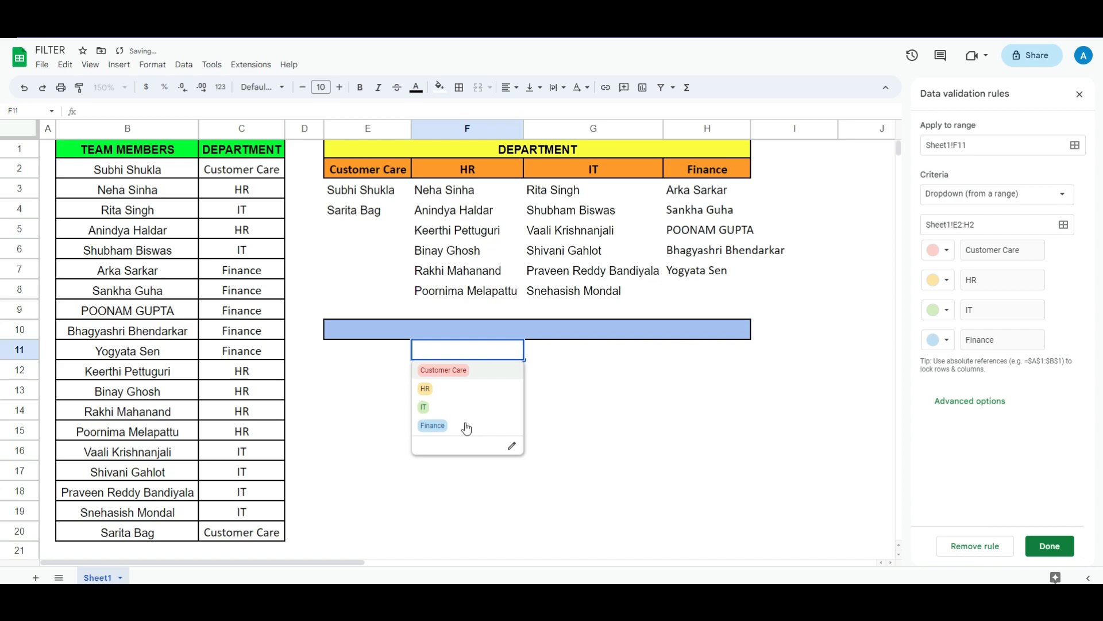
pyautogui.click(591, 381)
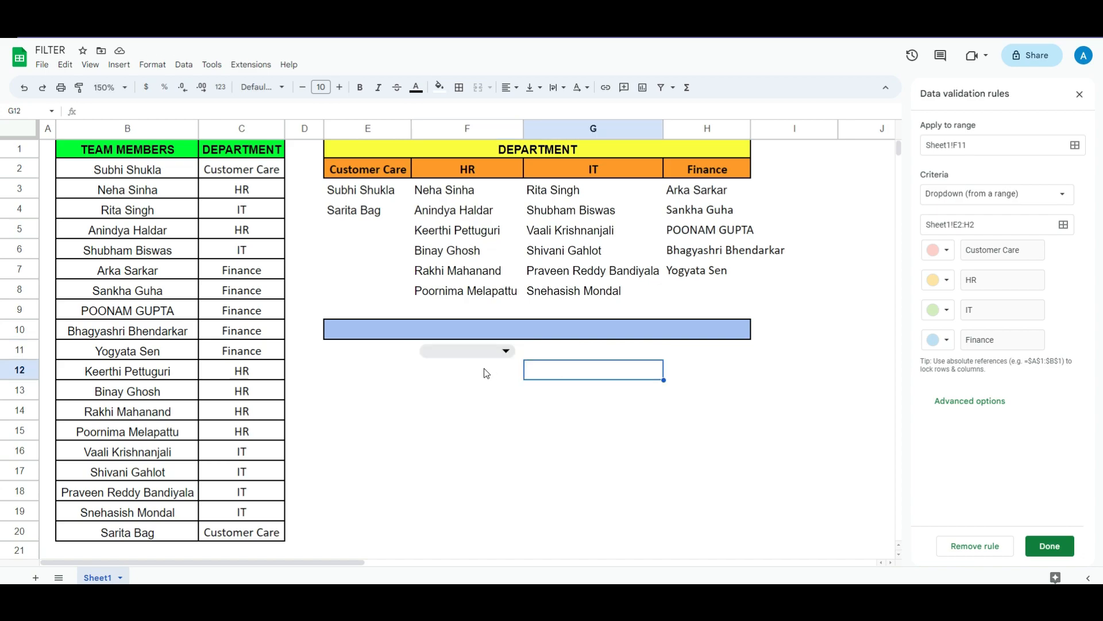
# - Start a FILTER formula in F12 below the dropdown with the team member names $B$2:$B$20 as its absolute range
pyautogui.click(487, 373)
pyautogui.write('=')
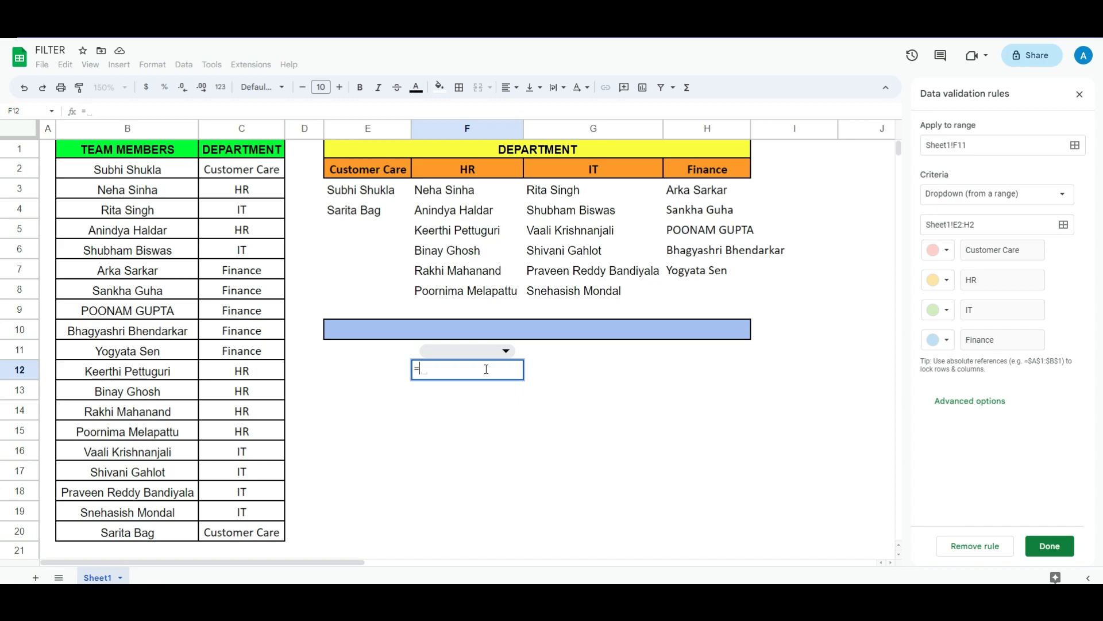
pyautogui.write('filter')
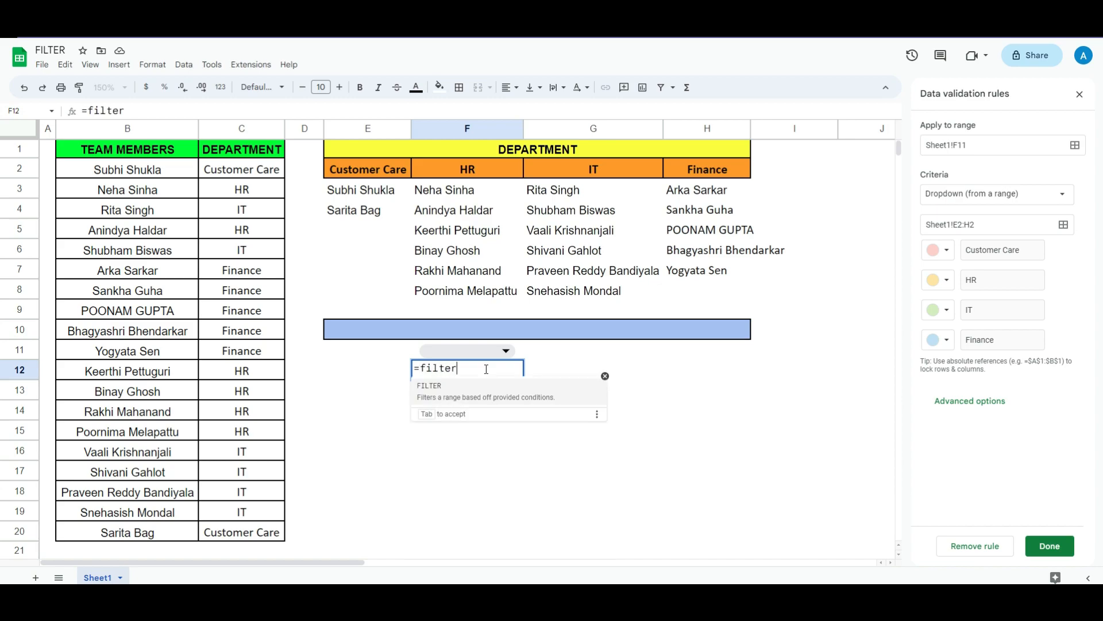
pyautogui.write('(')
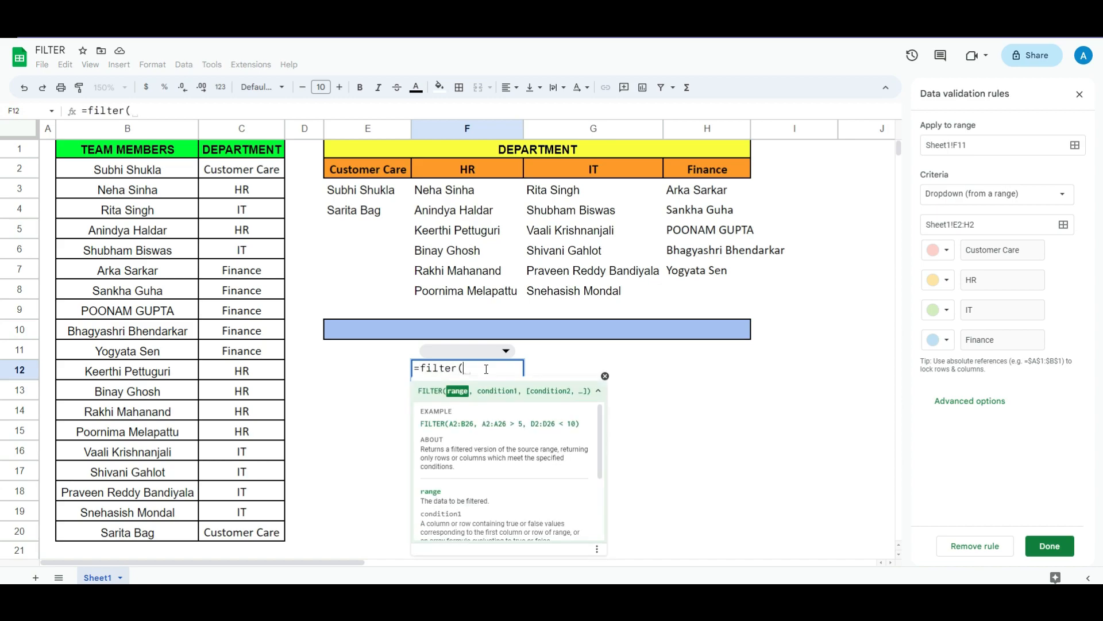
pyautogui.click(162, 178)
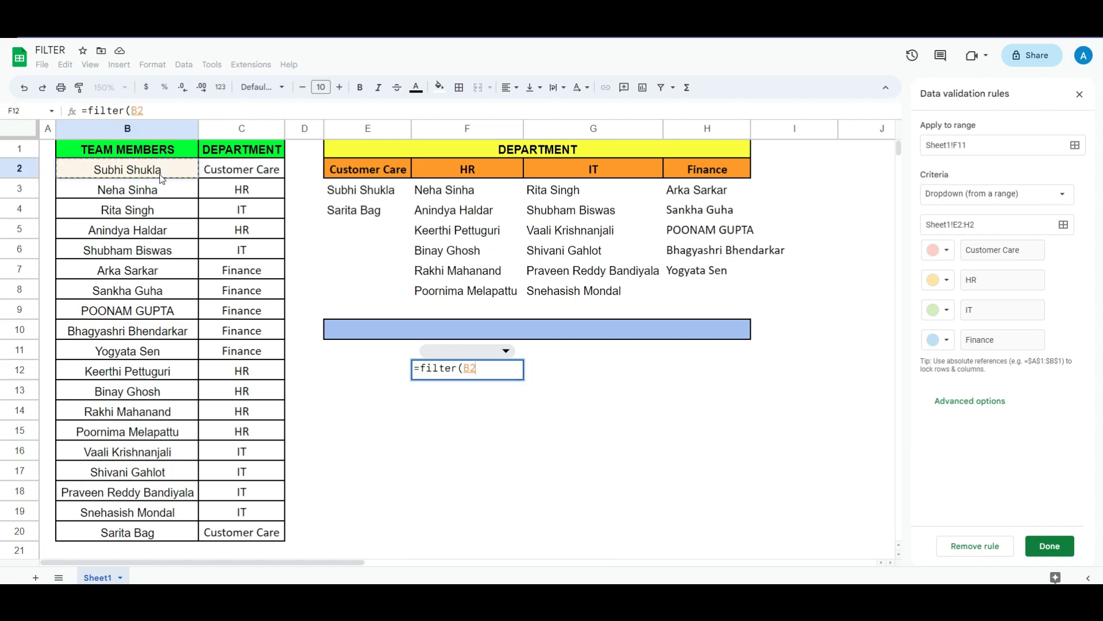
pyautogui.hotkey('ctrl', 'shift', 'Down')
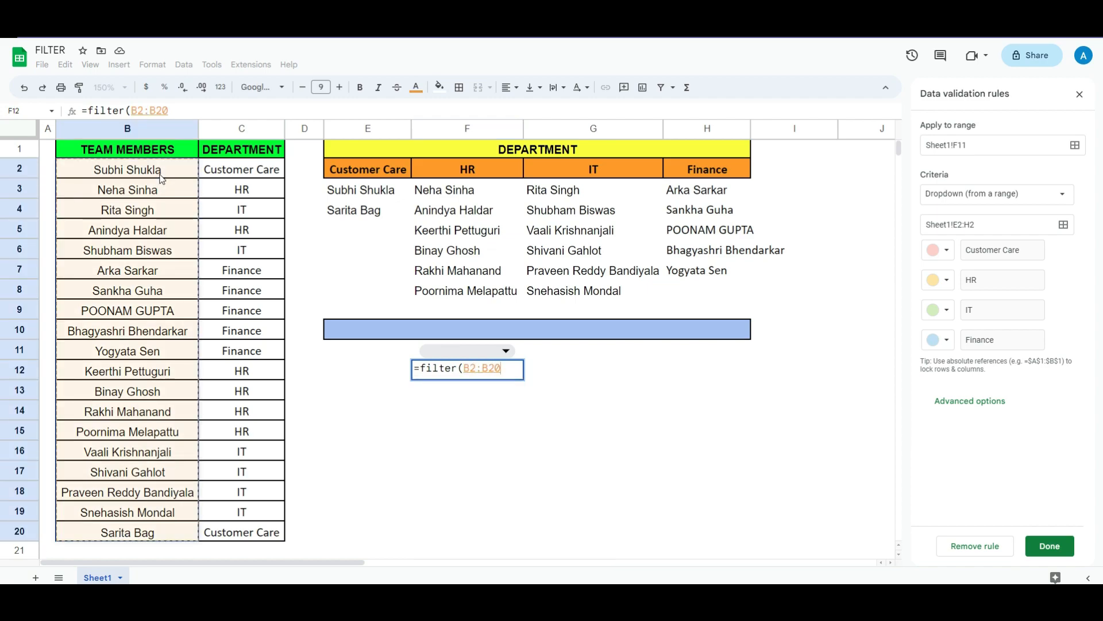
pyautogui.press('F4')
pyautogui.write(',')
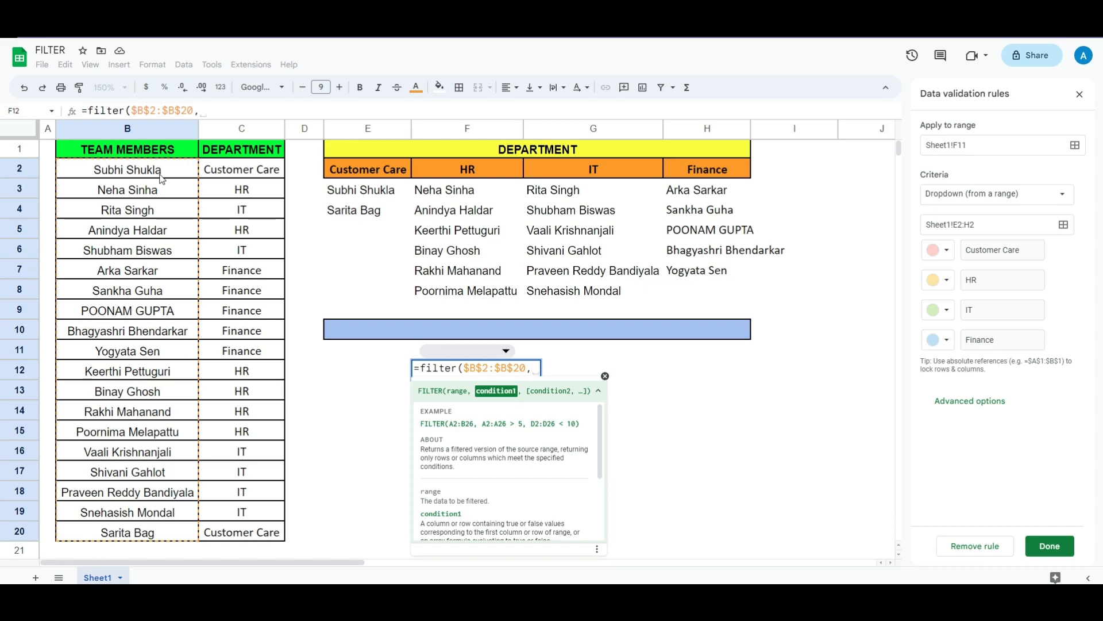
# - Complete the F12 FILTER formula with the condition $C$2:$C$20=F11, matching departments against the dropdown selection
pyautogui.click(278, 173)
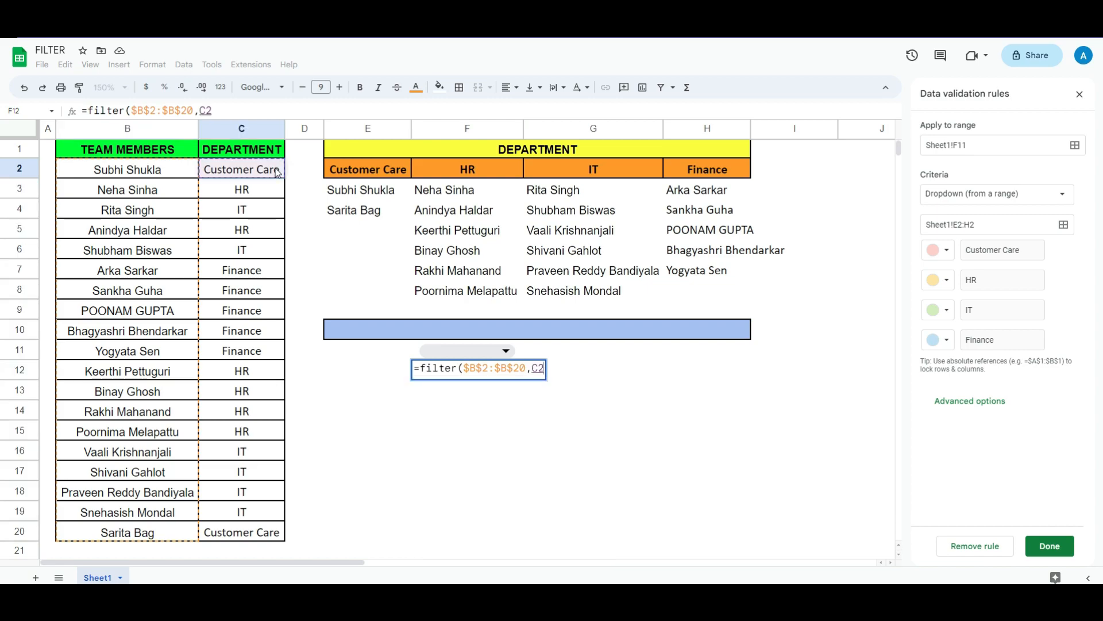
pyautogui.hotkey('ctrl', 'shift', 'Down')
pyautogui.press('F4')
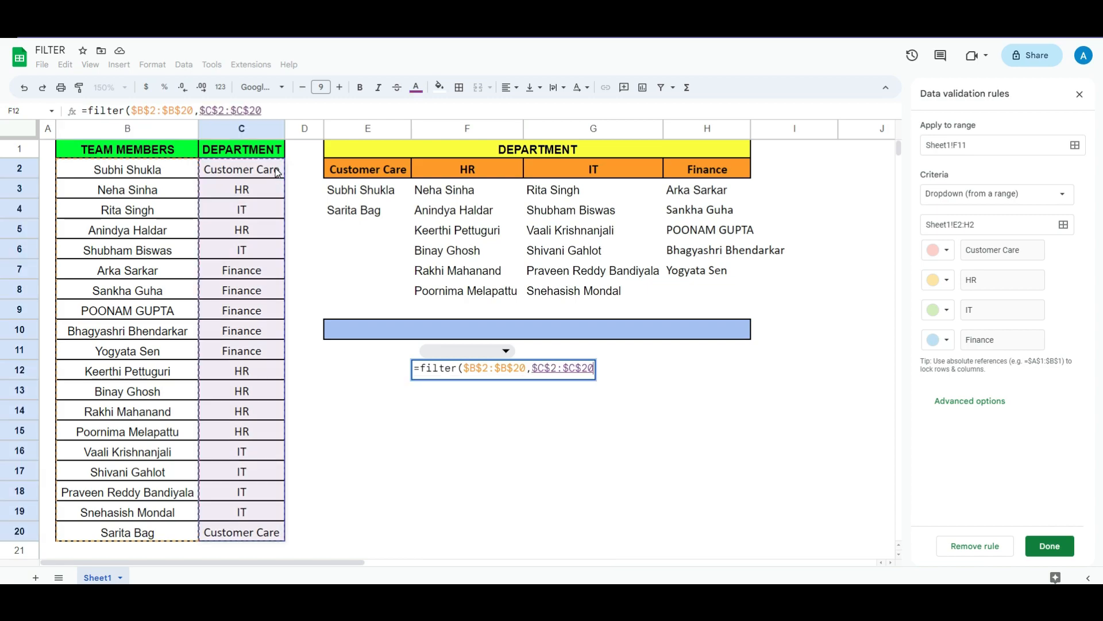
pyautogui.write('=')
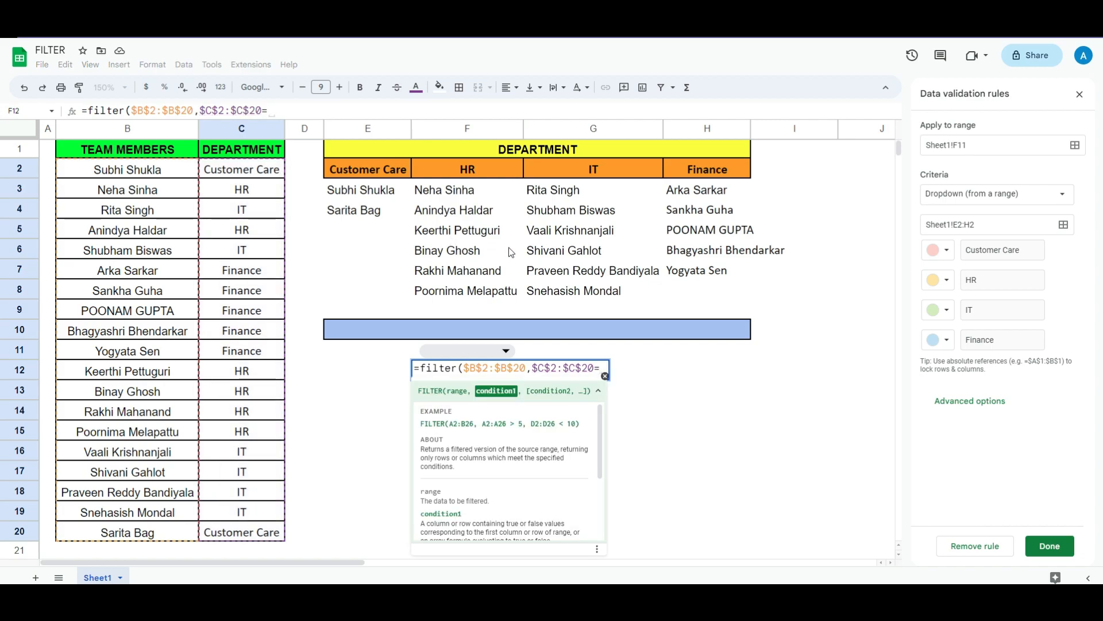
pyautogui.click(418, 352)
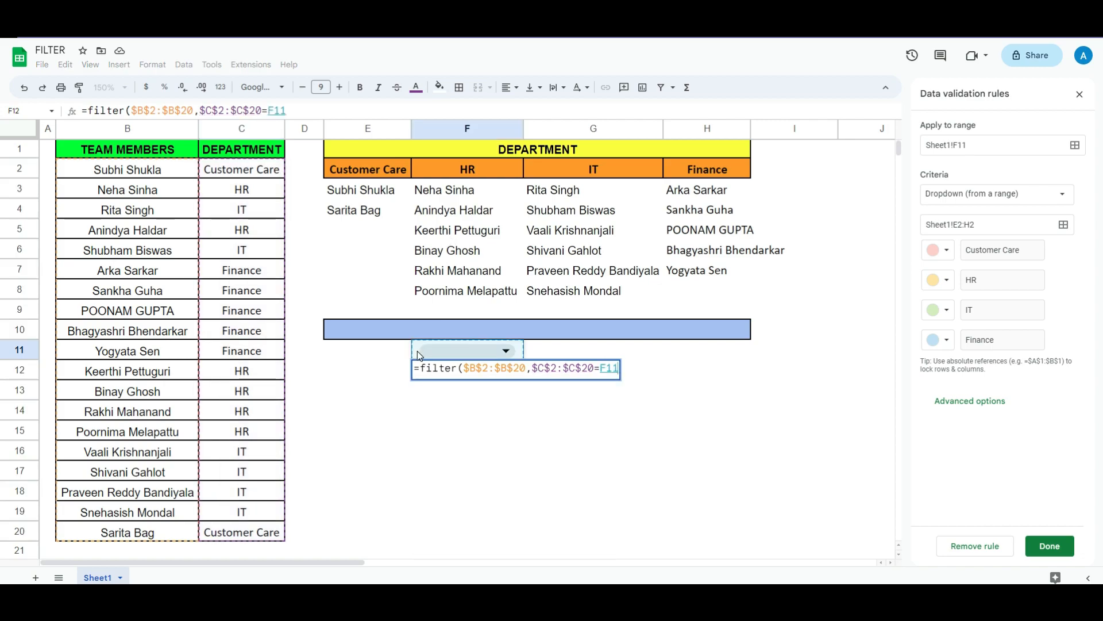
pyautogui.write(')')
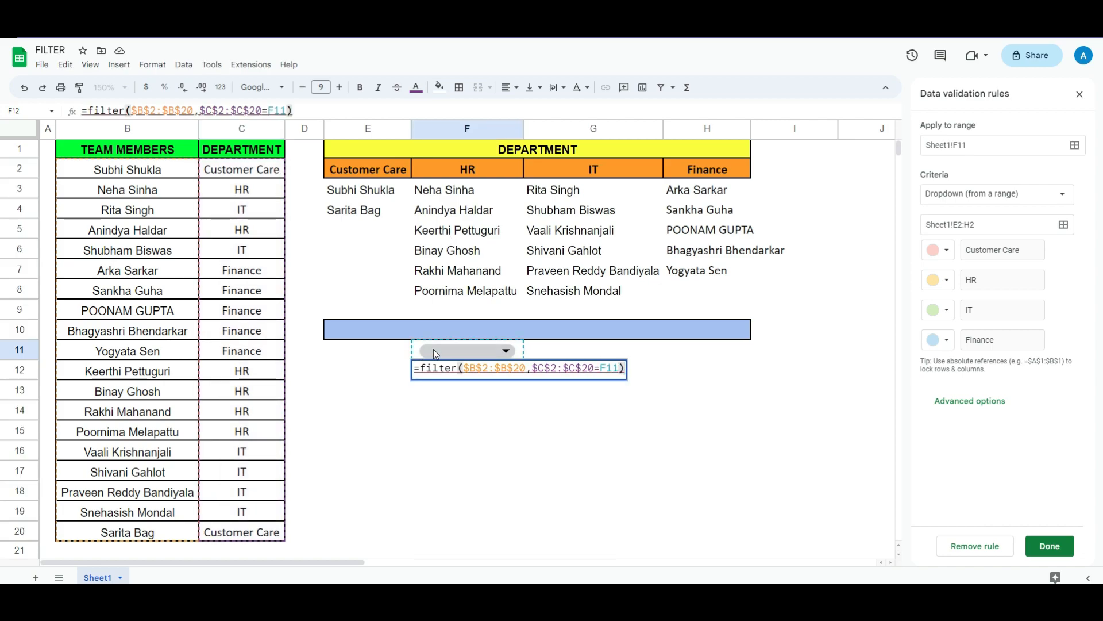
pyautogui.press('Return')
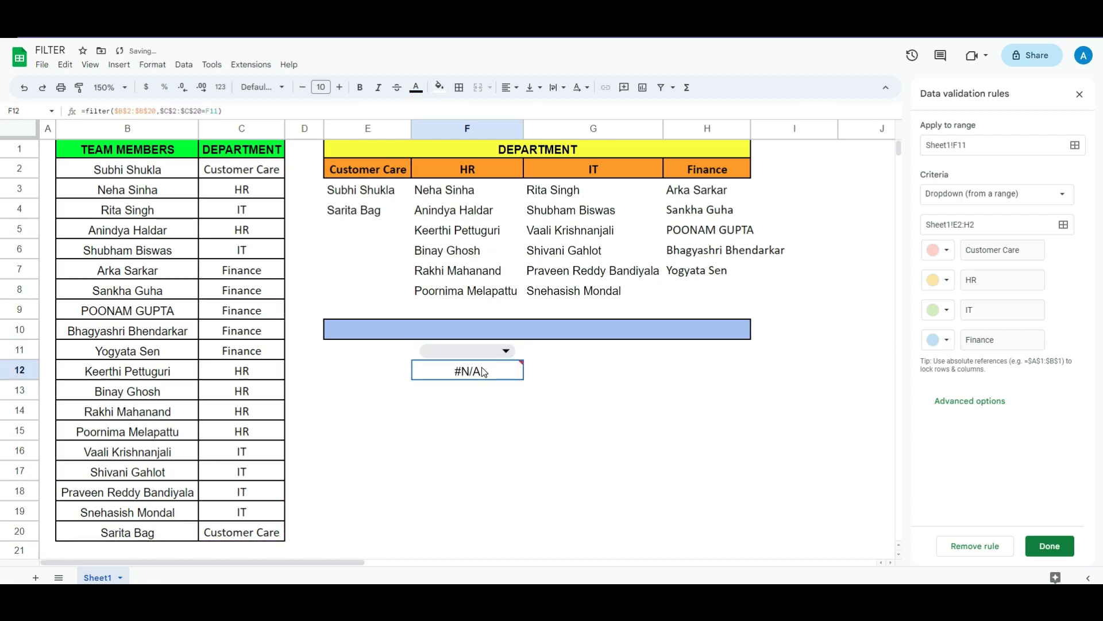
# - Test the F12 list by choosing HR, IT and Finance in turn from the F11 dropdown
pyautogui.moveTo(494, 377)
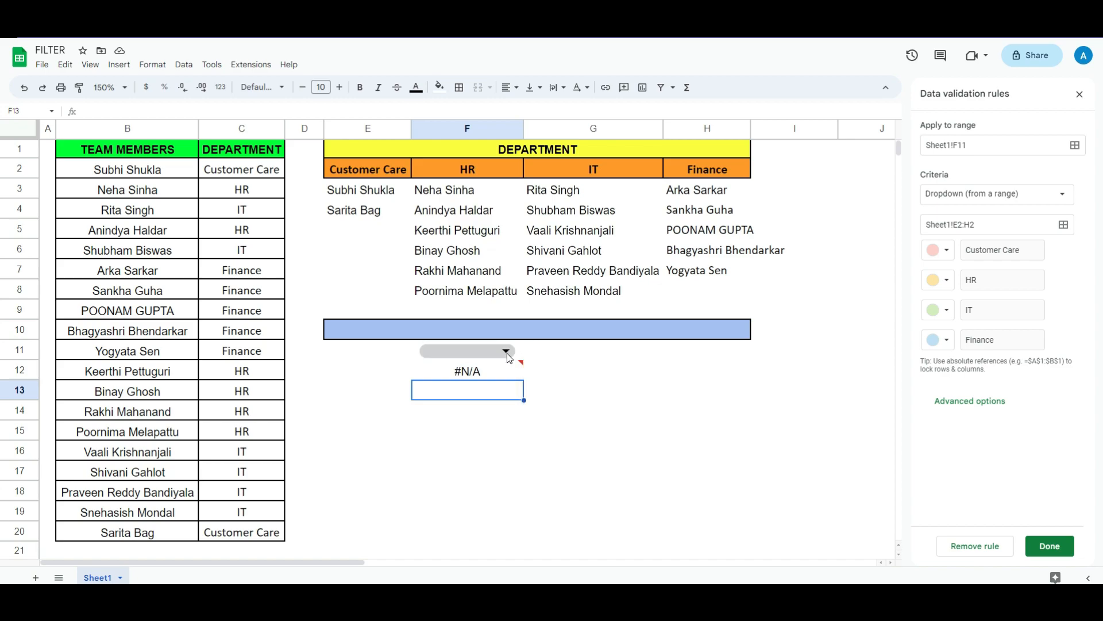
pyautogui.click(507, 353)
pyautogui.click(457, 397)
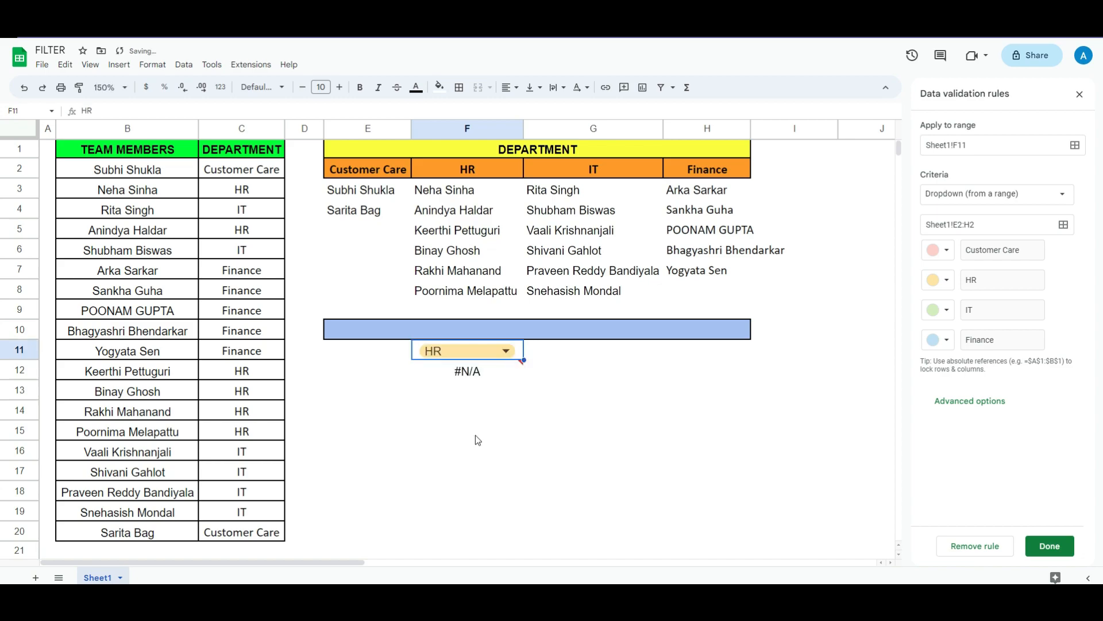
pyautogui.click(506, 351)
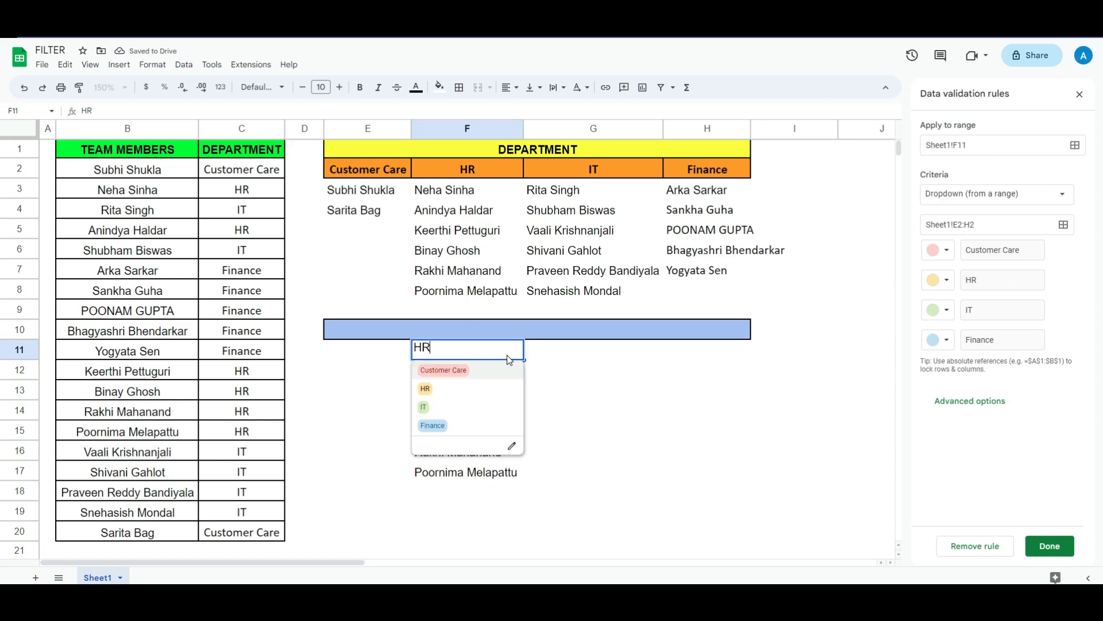
pyautogui.click(473, 411)
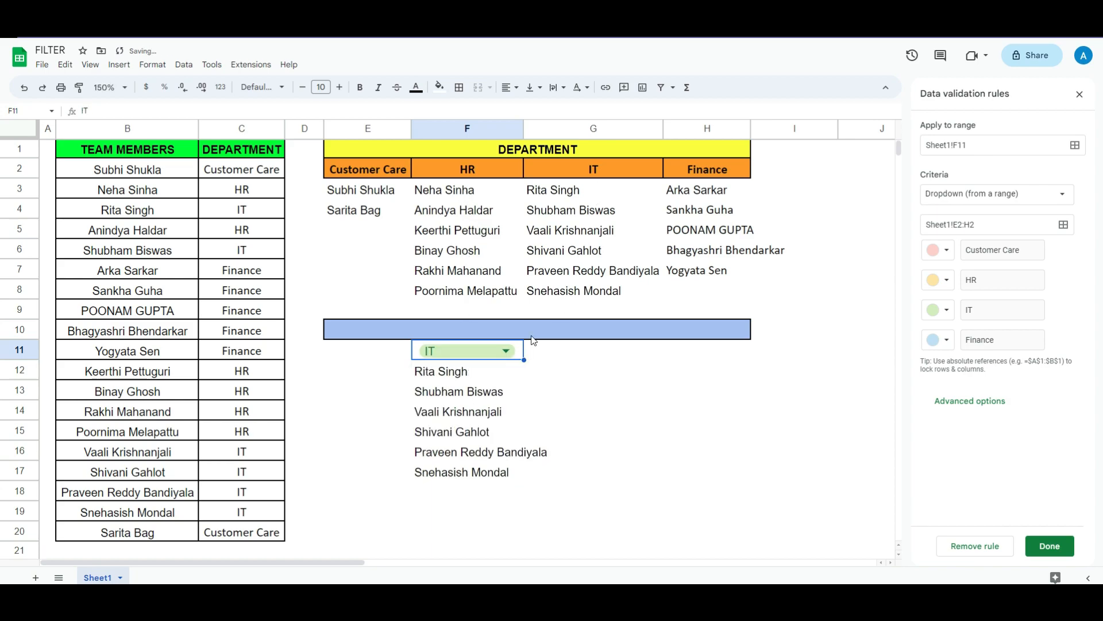
pyautogui.click(506, 351)
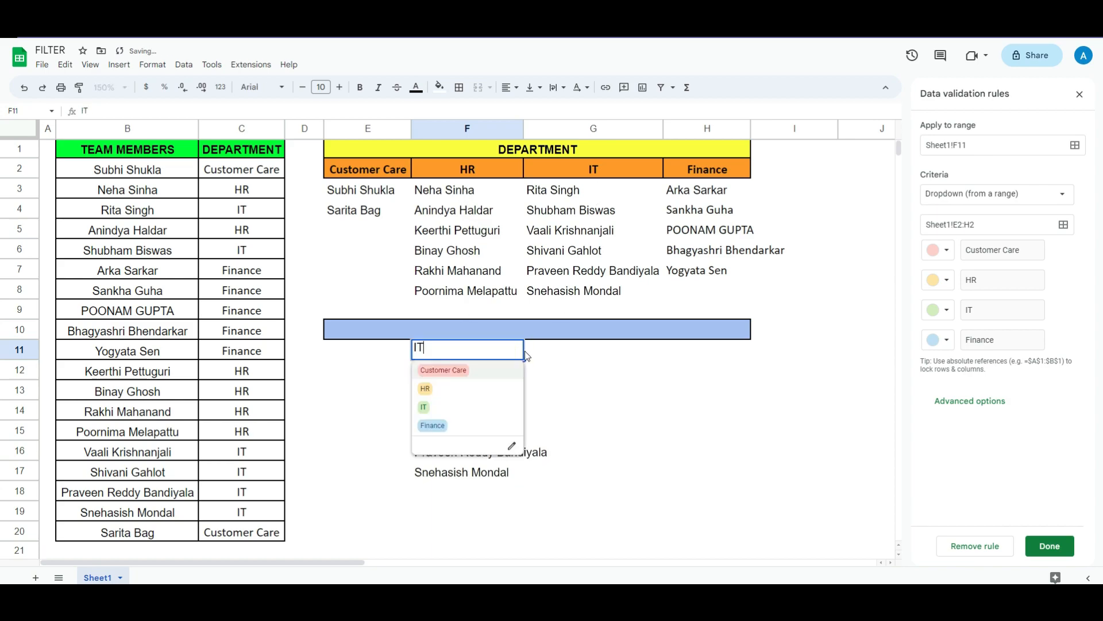
pyautogui.click(463, 426)
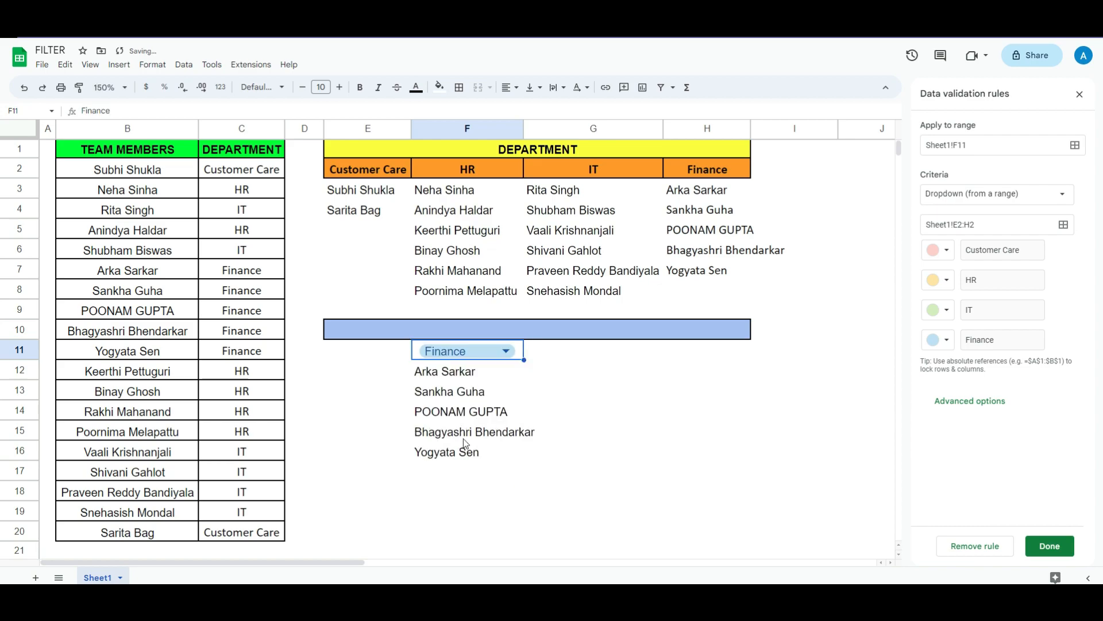
# - Clear the department selected in the F11 dropdown, leaving the cell empty
pyautogui.doubleClick(516, 350)
pyautogui.press('BackSpace')
pyautogui.press('BackSpace')
pyautogui.press('BackSpace')
pyautogui.press('BackSpace')
pyautogui.press('BackSpace')
pyautogui.press('BackSpace')
pyautogui.press('BackSpace')
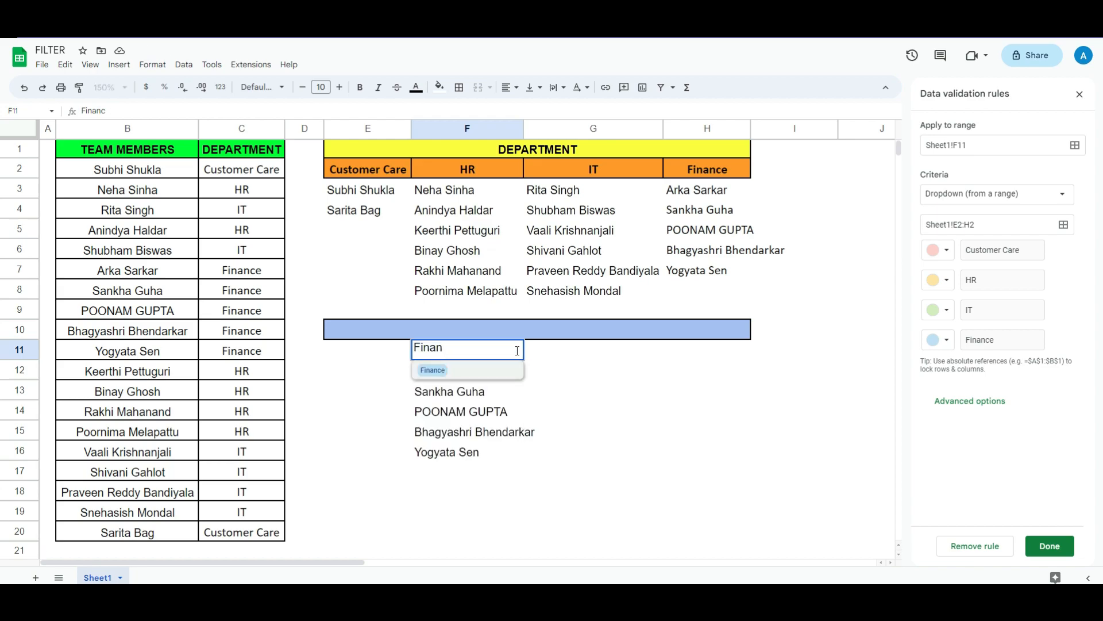
pyautogui.click(640, 414)
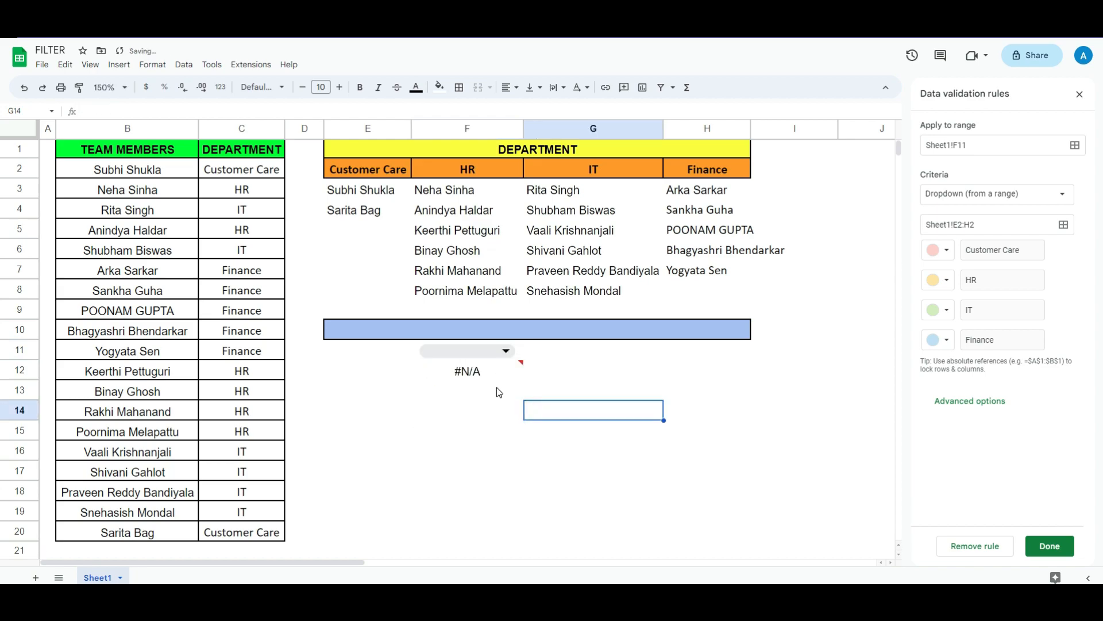
# - Wrap the FILTER formula in F12 in IFERROR, with a quoted space " " as the value returned on error
pyautogui.doubleClick(495, 371)
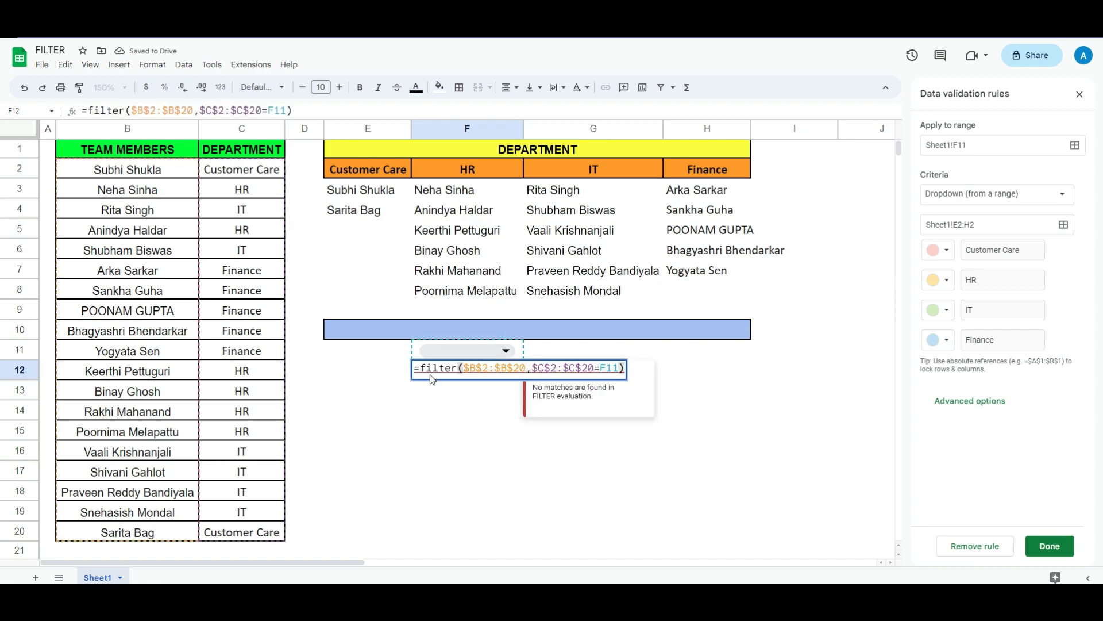
pyautogui.click(421, 369)
pyautogui.write('iferr')
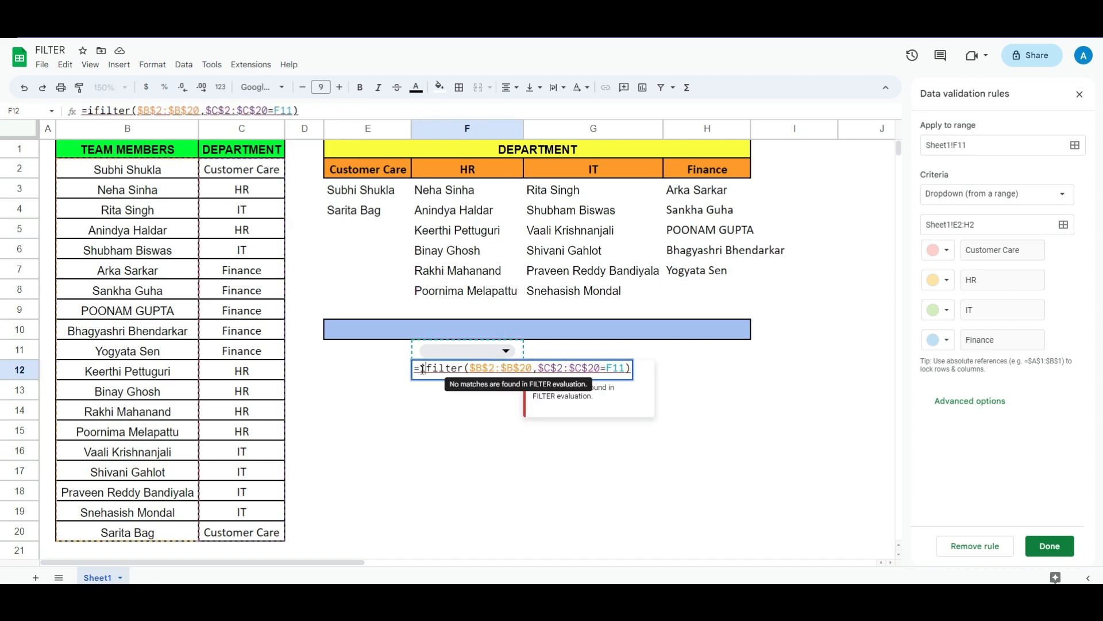
pyautogui.write('or')
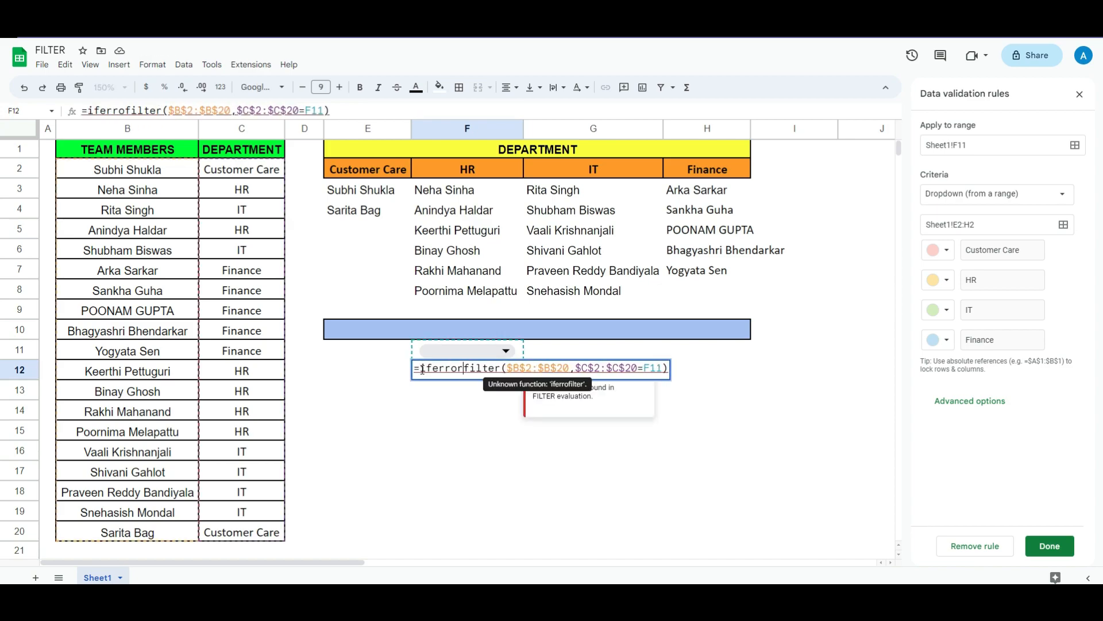
pyautogui.write('(')
pyautogui.press('Right')
pyautogui.press('Right')
pyautogui.press('Right')
pyautogui.press('Right')
pyautogui.press('Right')
pyautogui.press('Right')
pyautogui.press('Right')
pyautogui.press('Right')
pyautogui.press('Right')
pyautogui.press('Right')
pyautogui.press('Right')
pyautogui.press('Right')
pyautogui.press('Right')
pyautogui.press('Right')
pyautogui.press('Right')
pyautogui.press('Right')
pyautogui.press('Right')
pyautogui.press('Right')
pyautogui.press('Right')
pyautogui.press('Right')
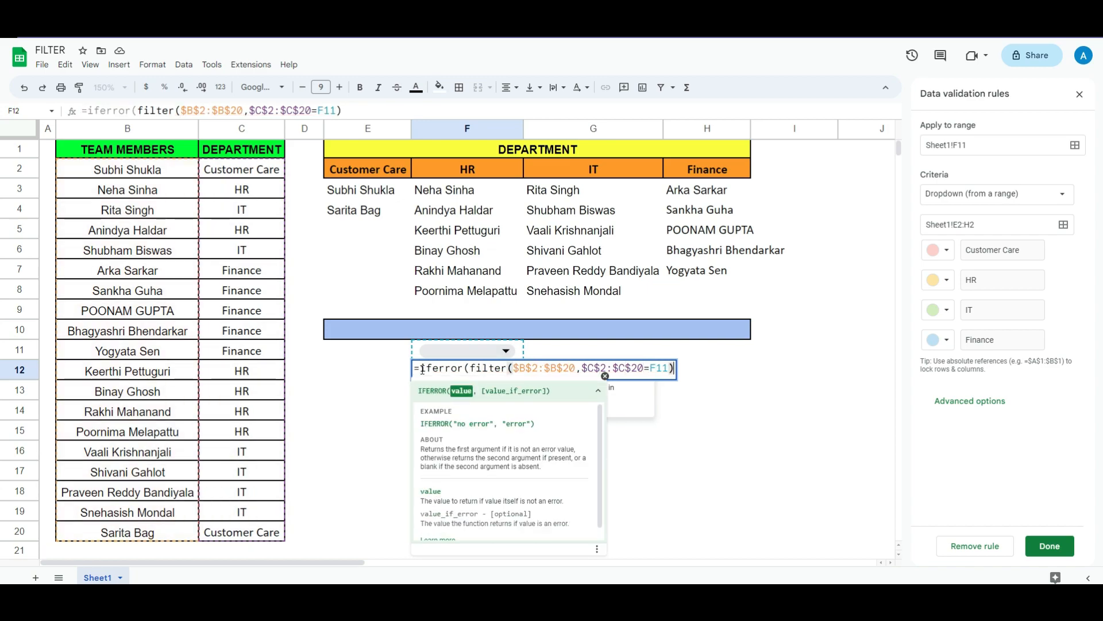
pyautogui.write('," ")')
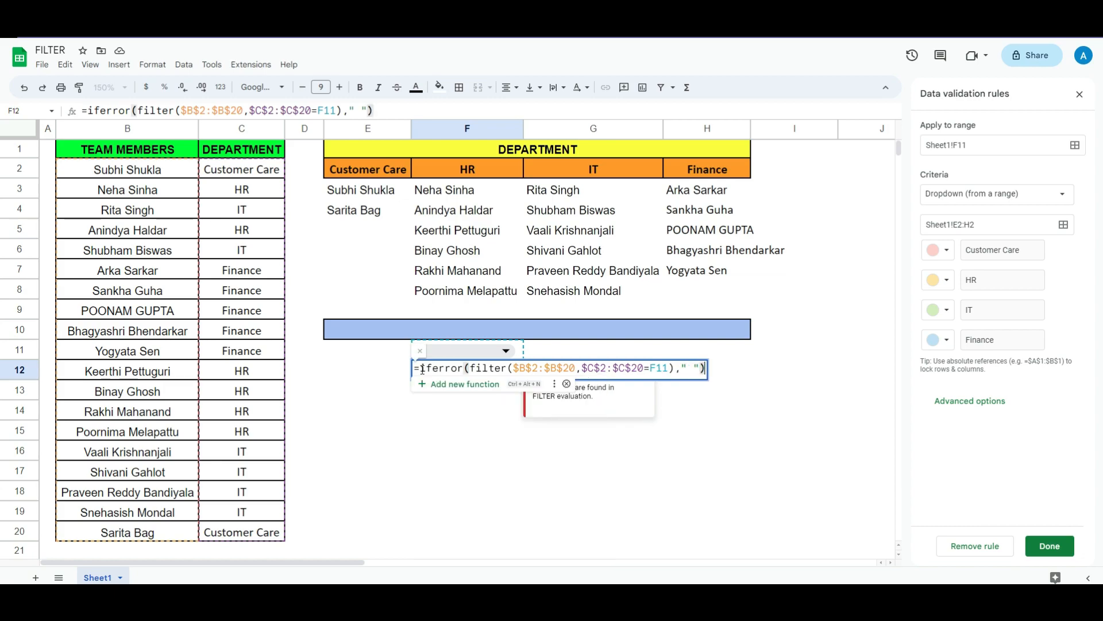
pyautogui.press('Return')
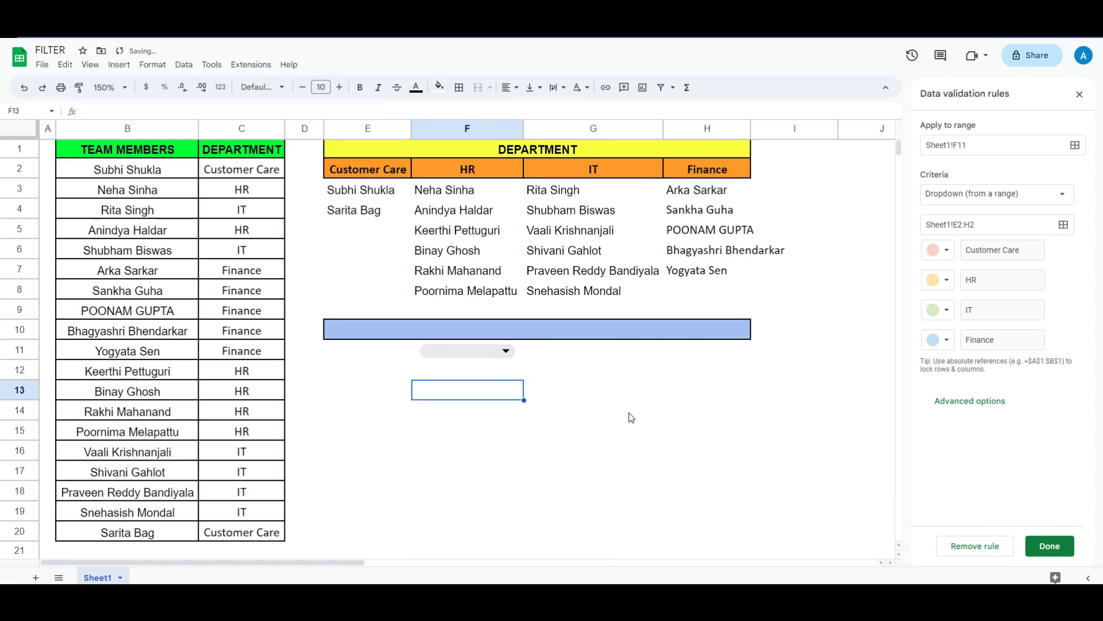
pyautogui.click(629, 415)
# - Test the IFERROR-wrapped list by choosing IT and then Finance from the F11 department dropdown
pyautogui.click(509, 351)
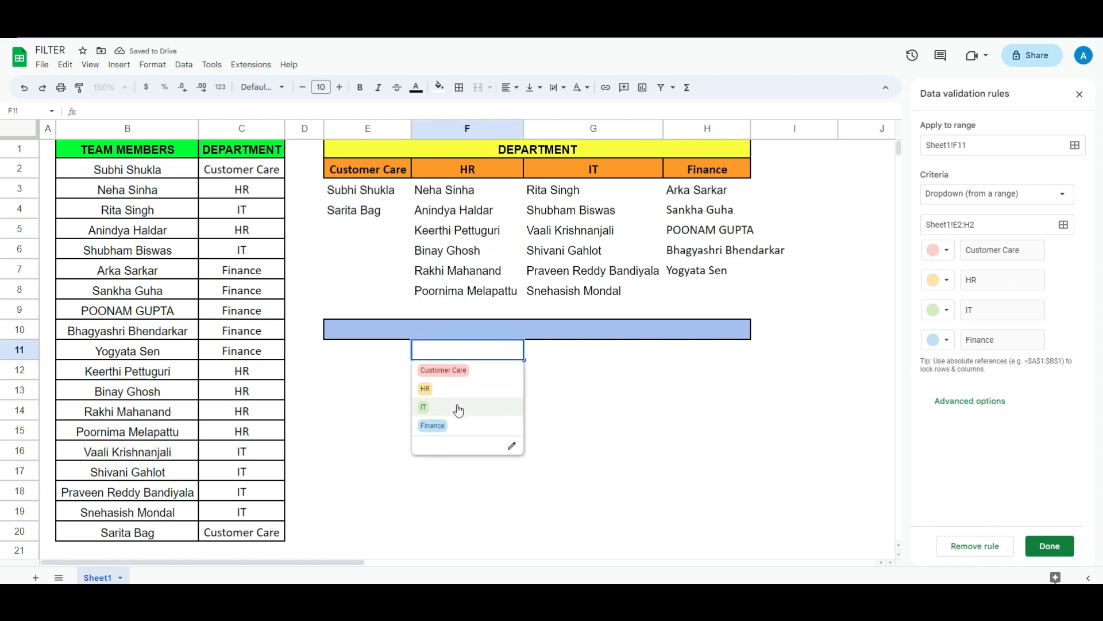
pyautogui.click(491, 409)
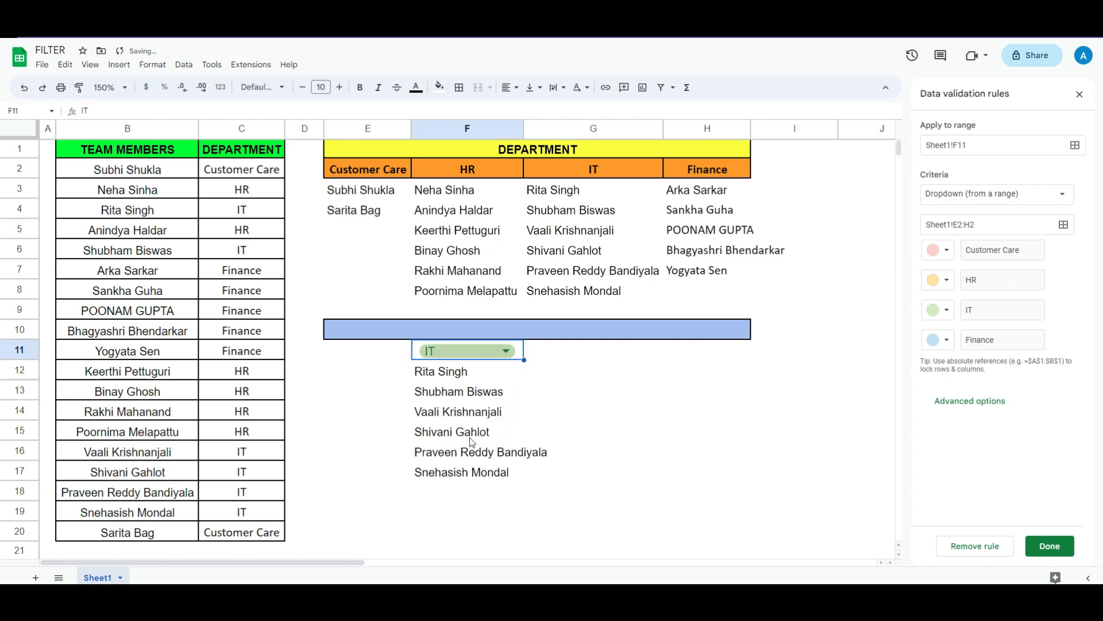
pyautogui.click(494, 351)
pyautogui.click(453, 427)
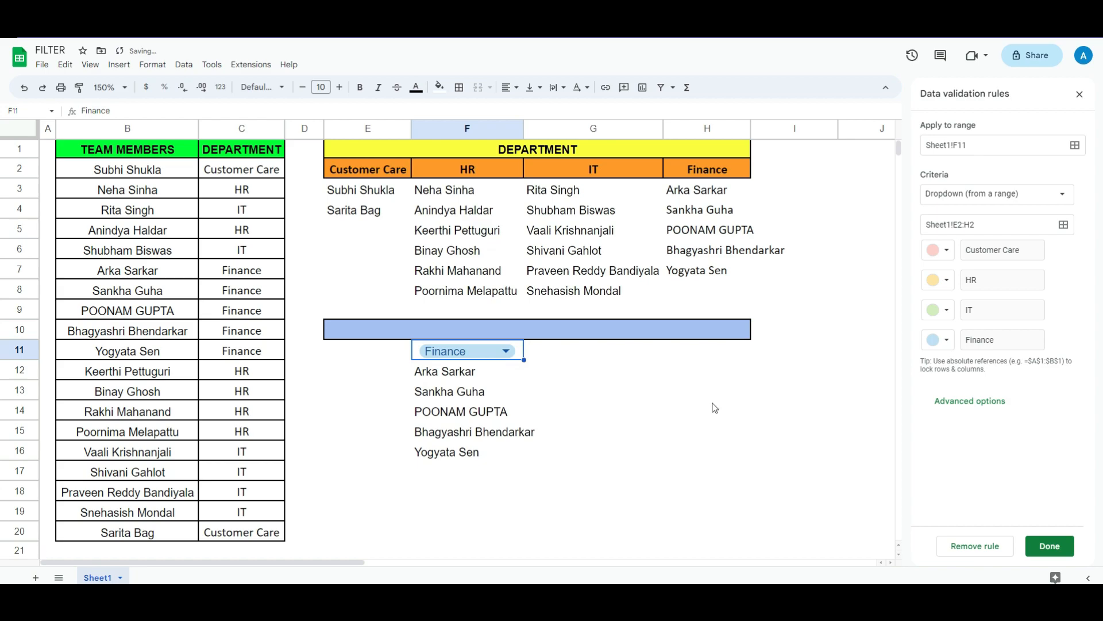
pyautogui.click(713, 408)
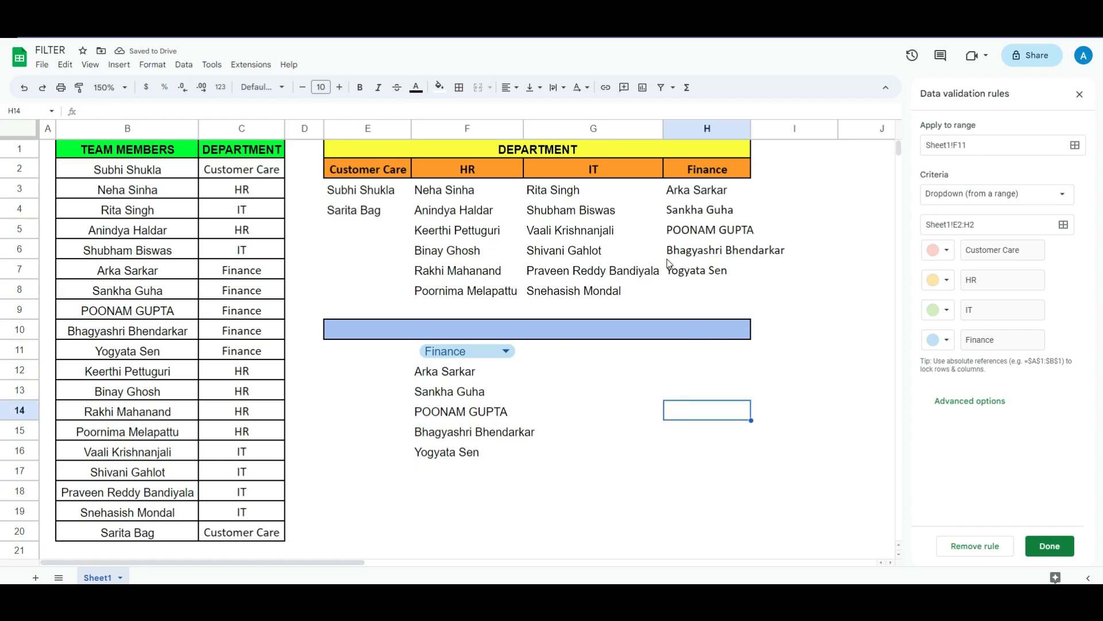